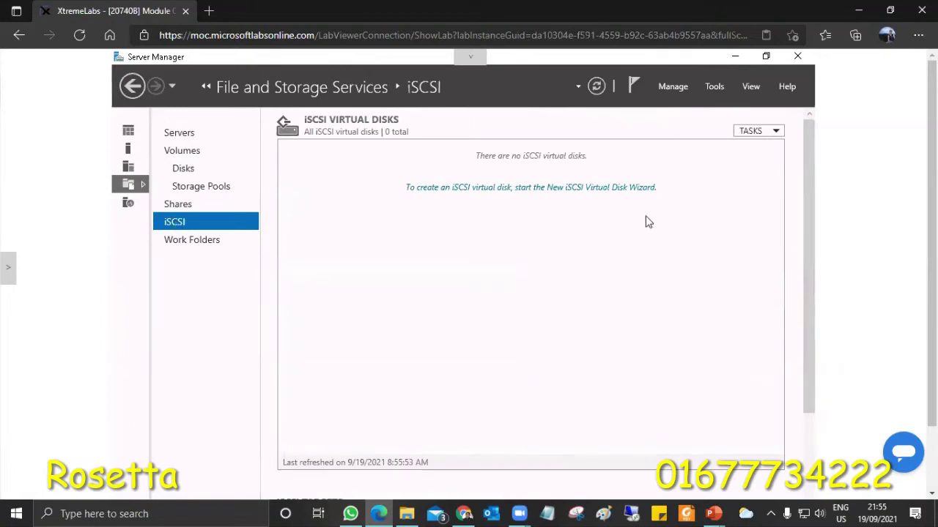
Launch the New iSCSI Virtual Disk wizard from TASKS, then bring Server Manager back in front
left_click(770, 132)
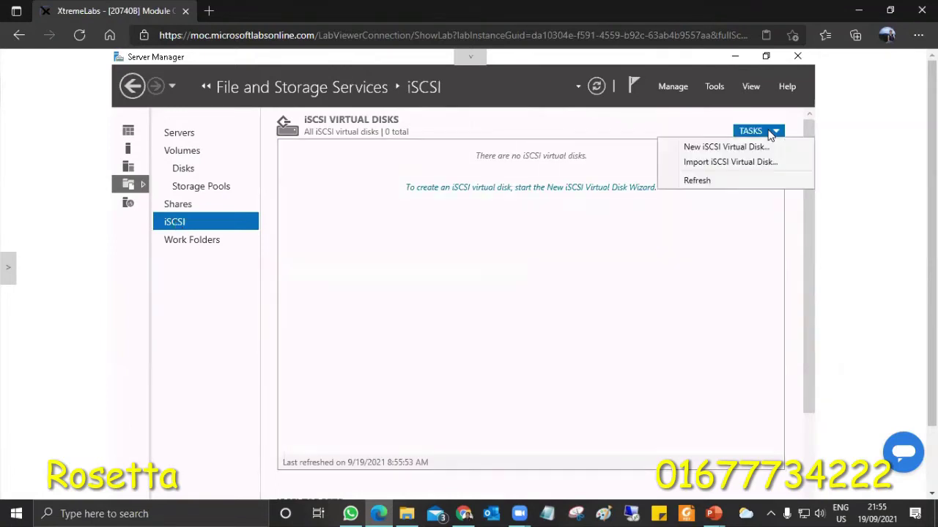
left_click(718, 148)
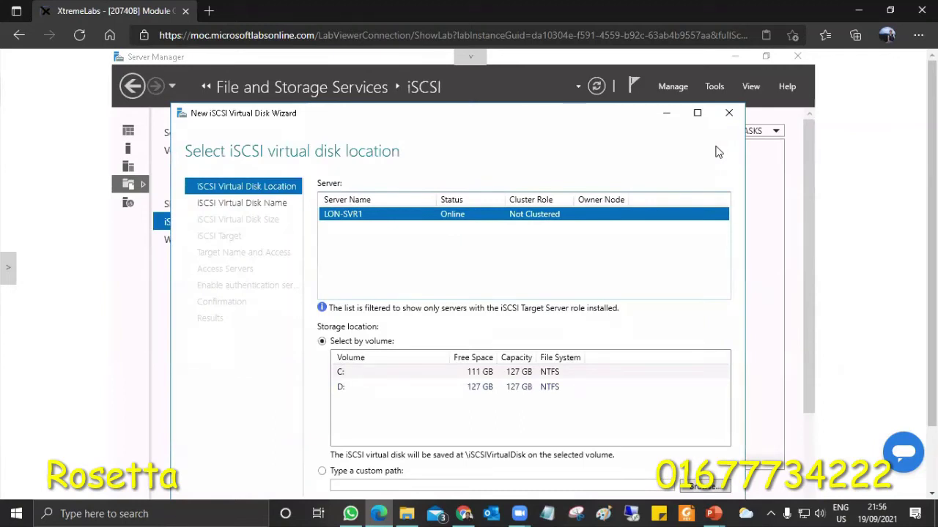
left_click(808, 278)
scroll(808, 281, "down", 1)
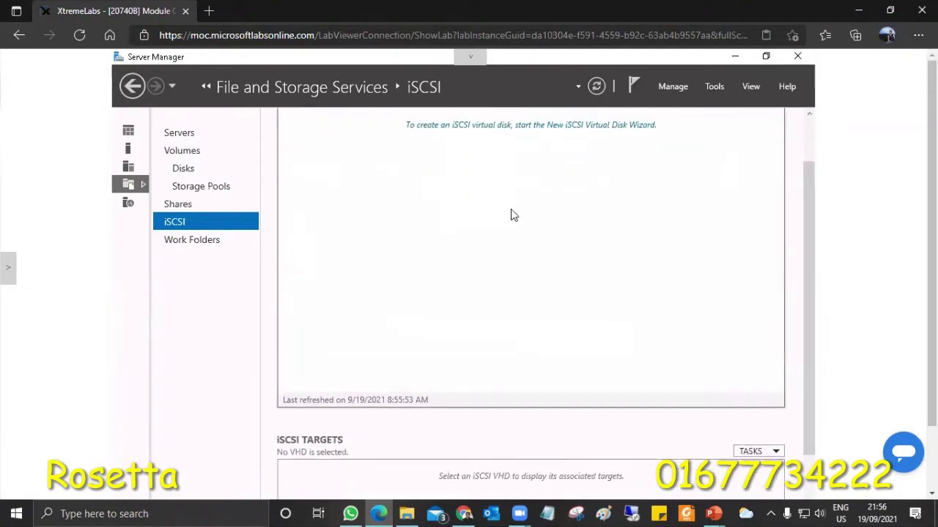
Open and then close the lab's virtual machine side panel
left_click(10, 267)
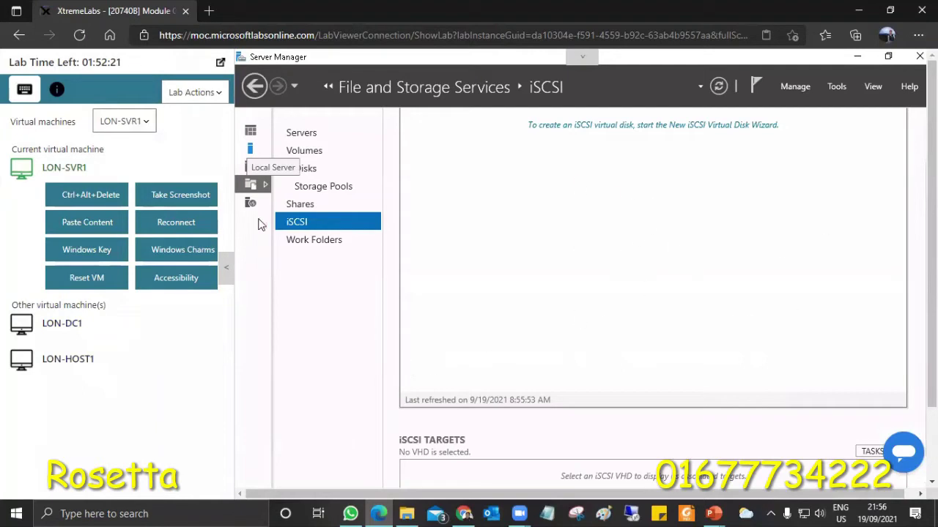
left_click(227, 275)
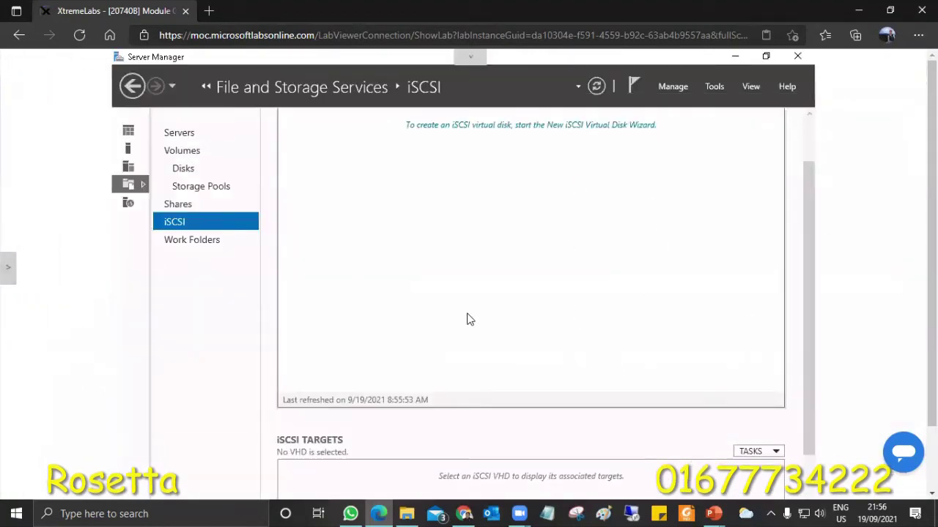
scroll(118, 457, "down", 1)
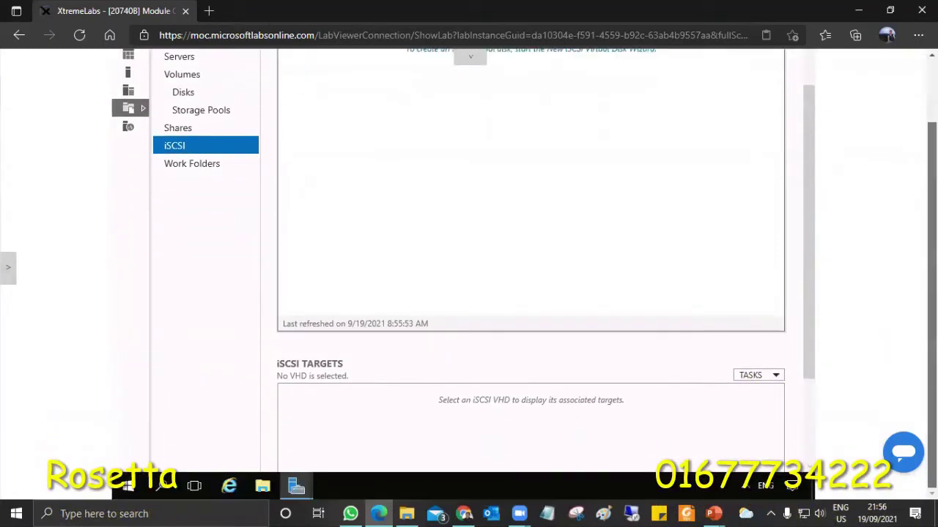
Launch Command Prompt by running cmd from the Start menu's Run box
right_click(128, 489)
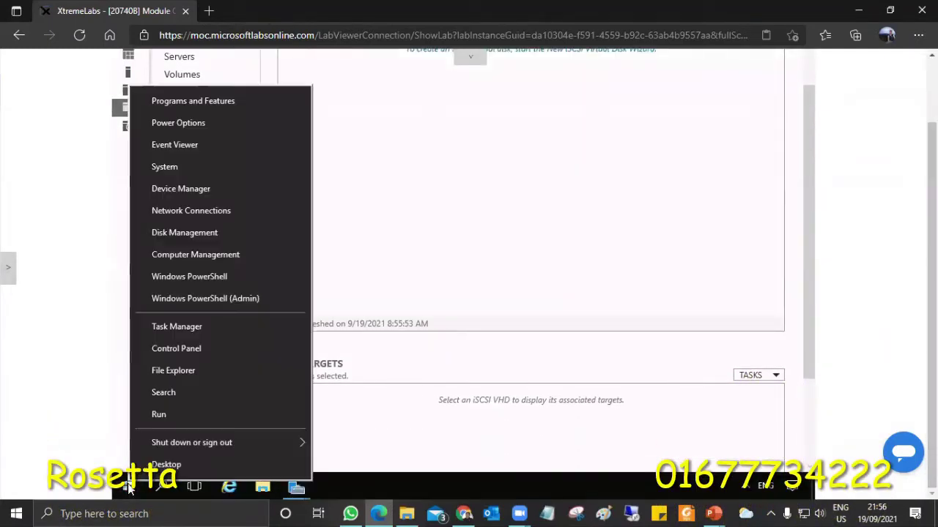
left_click(189, 414)
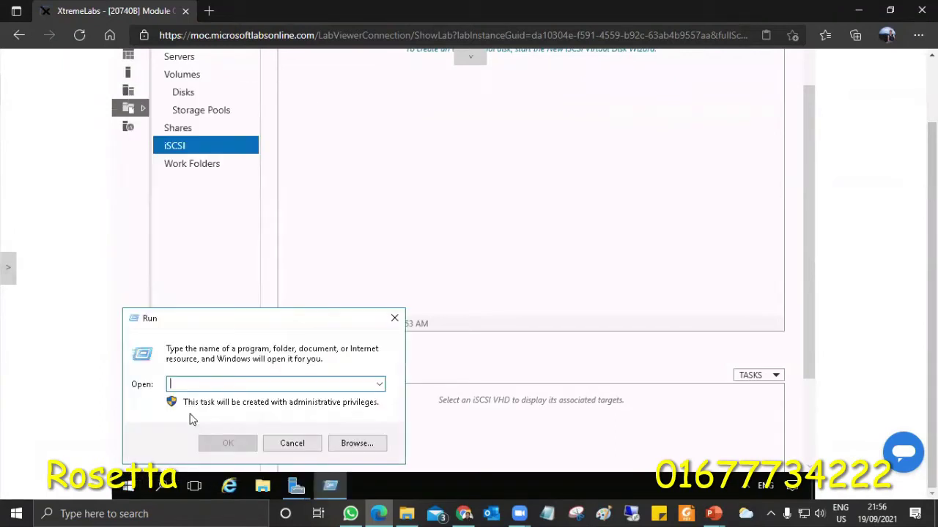
type("cmd")
key("Return")
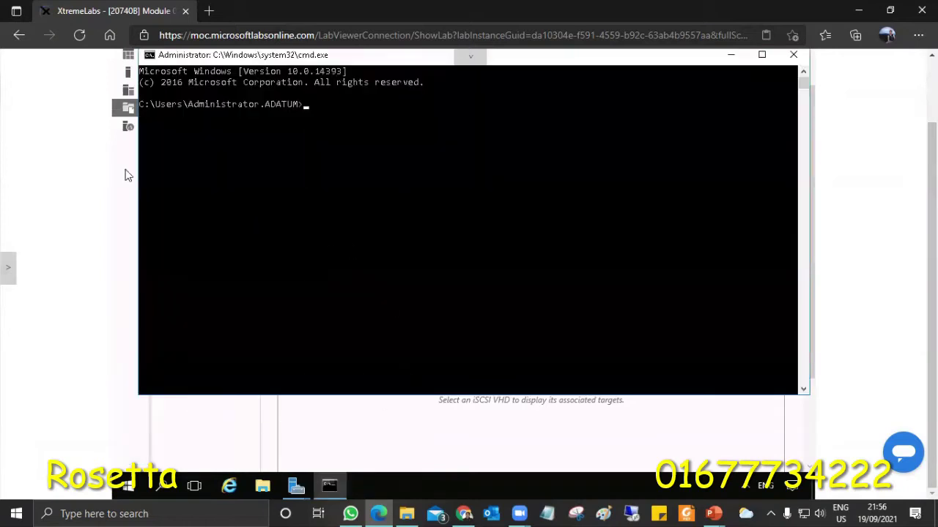
Ping lon-dc1, getting four replies with no loss, and minimize the console
type("ping lon-dc1")
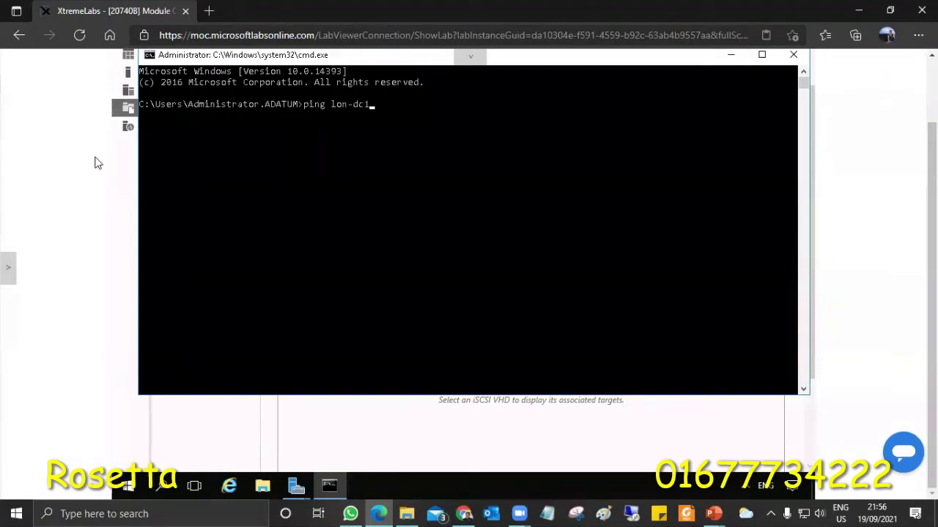
key("Return")
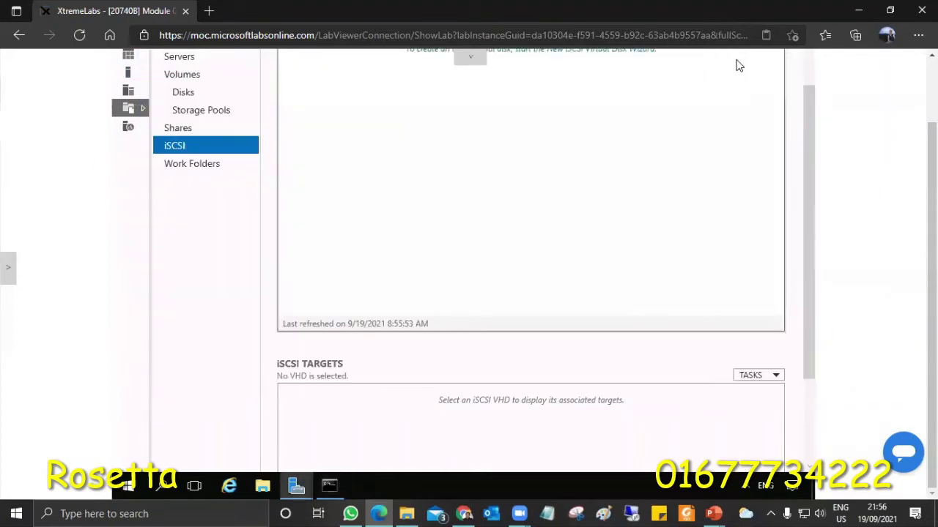
left_click(733, 58)
Start a new iSCSI virtual disk on LON-SVR1 stored on volume D:, advancing to naming
scroll(820, 186, "up", 1)
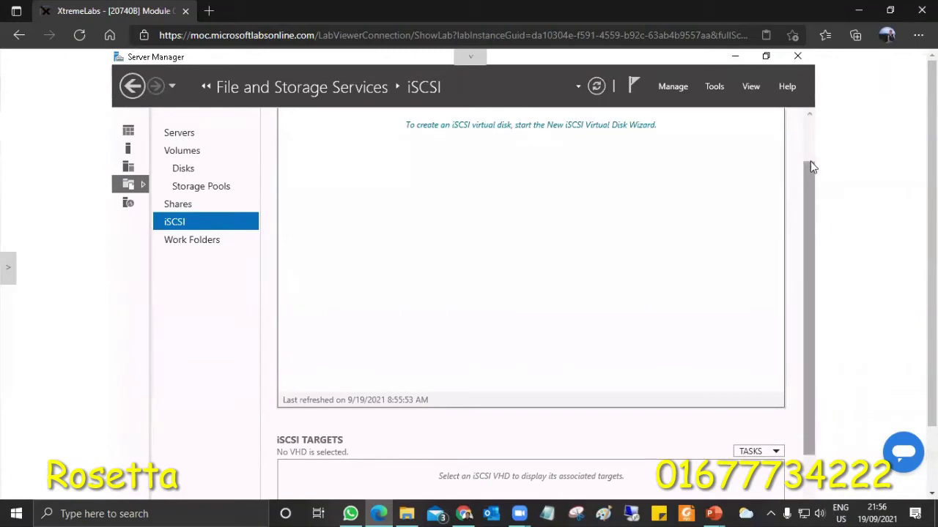
left_click_drag(812, 166, 809, 118)
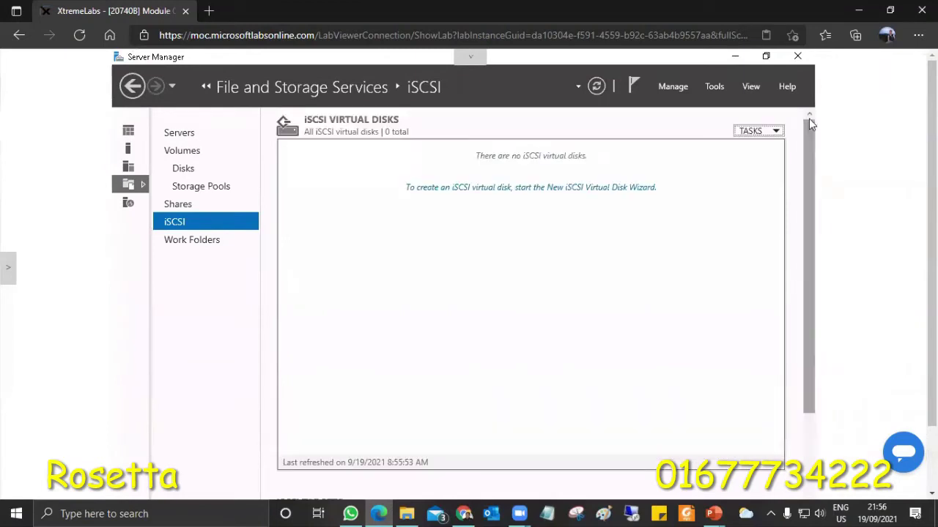
left_click(759, 134)
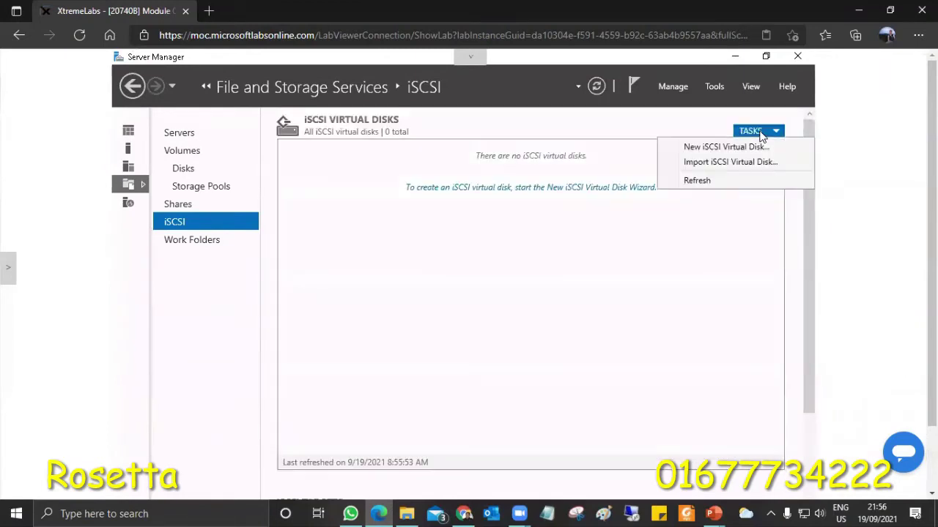
left_click(719, 148)
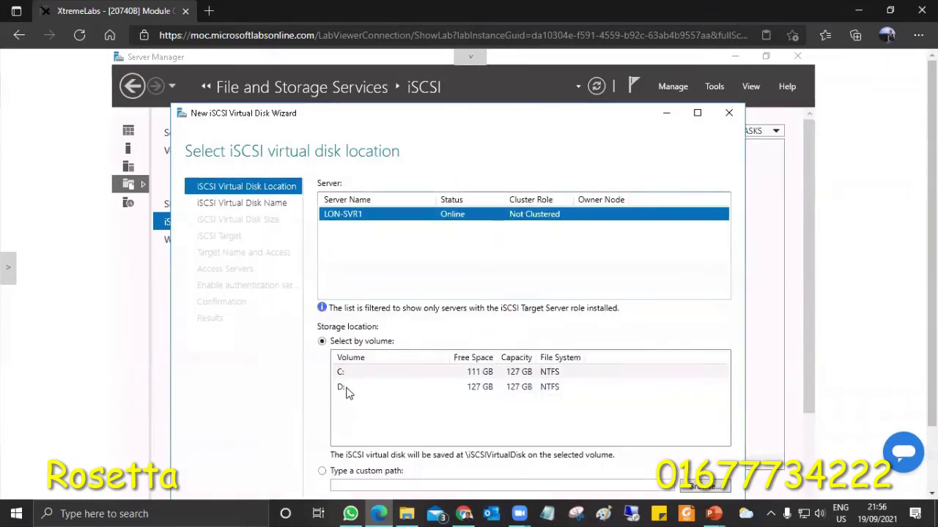
left_click(454, 388)
scroll(513, 293, "down", 1)
scroll(757, 376, "down", 1)
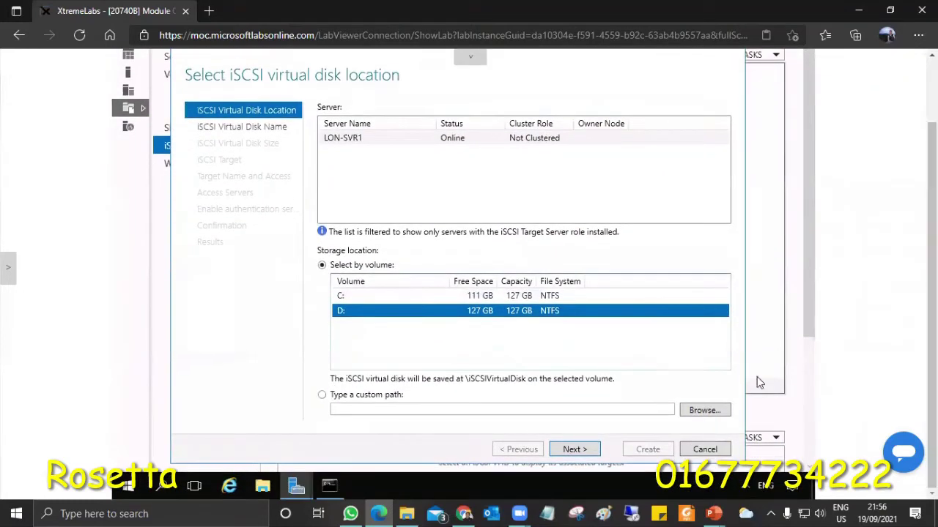
left_click(576, 452)
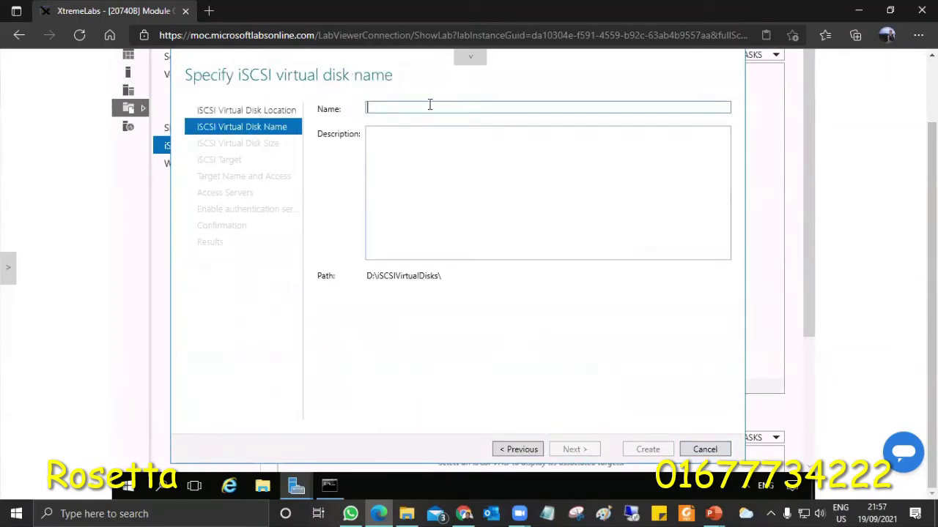
Name the virtual disk RosettaStorage and size it at 5 GB, advancing to target assignment
type("R")
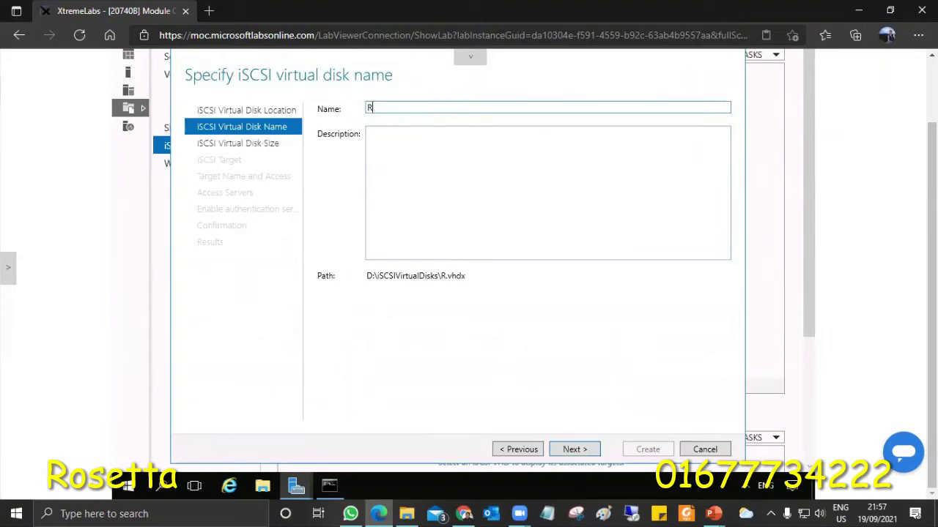
type("osettaS")
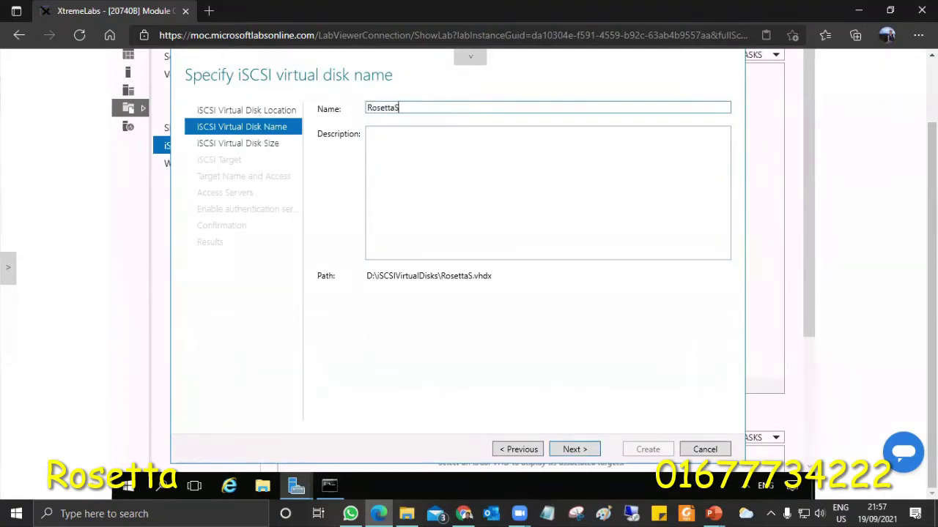
type("torage")
left_click(586, 452)
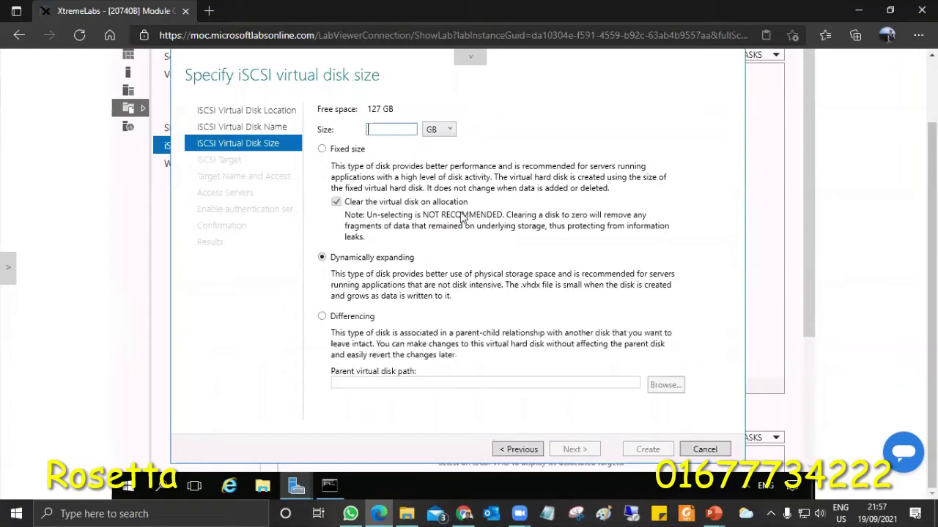
type("55")
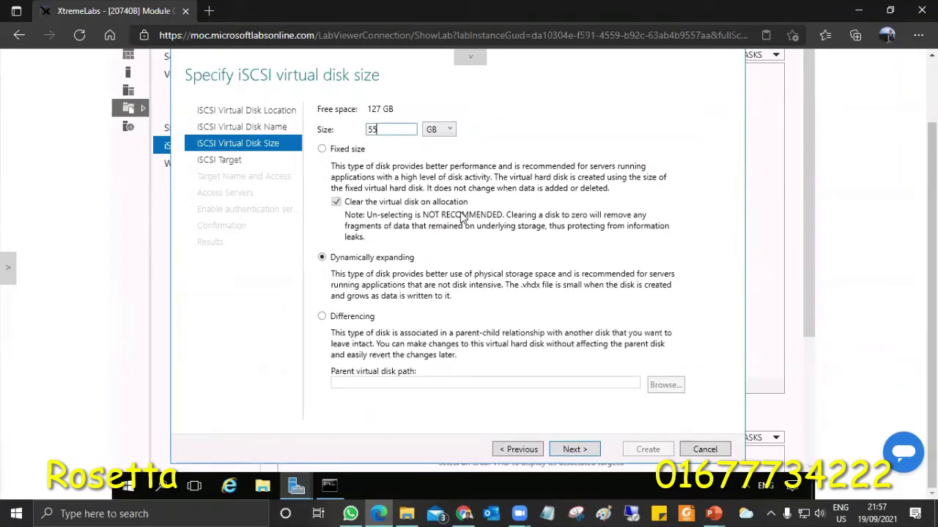
key("BackSpace")
left_click(573, 454)
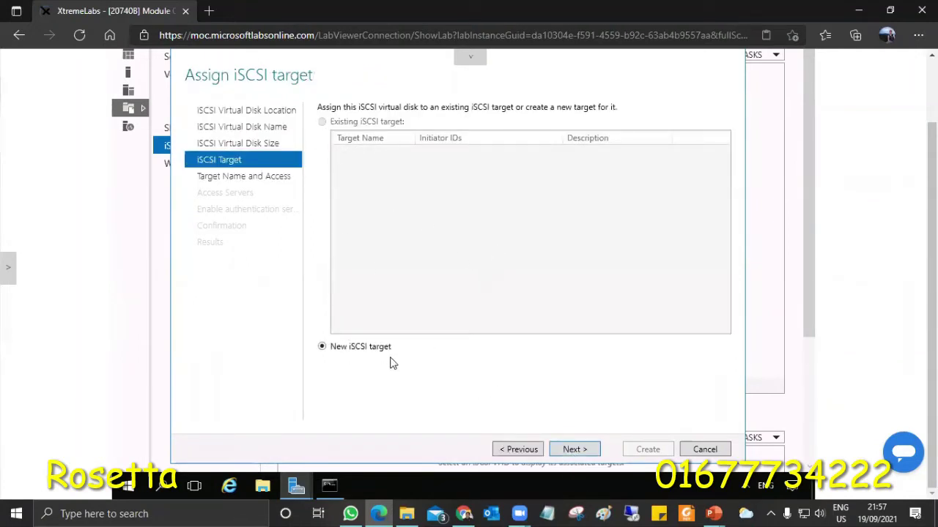
Name the new target 'For File Server', accepting its conversion to for-file-server
left_click(571, 449)
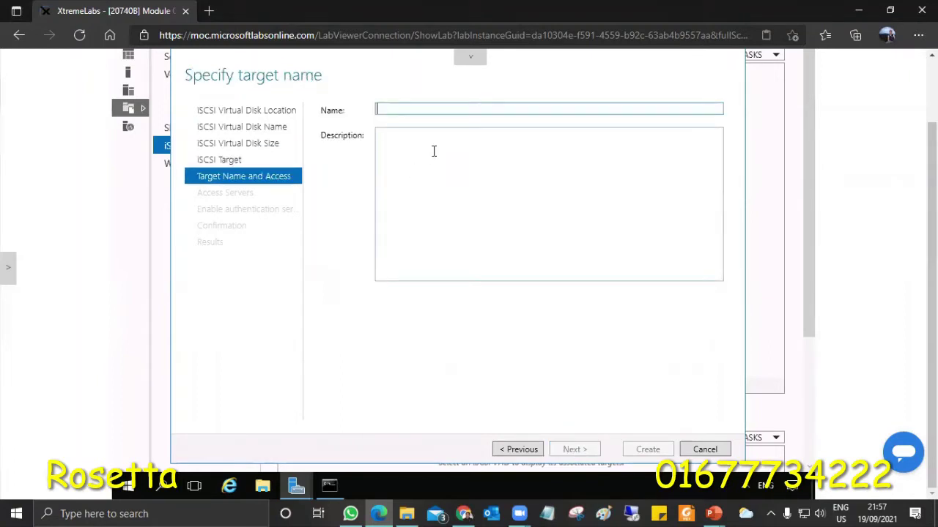
type("For F")
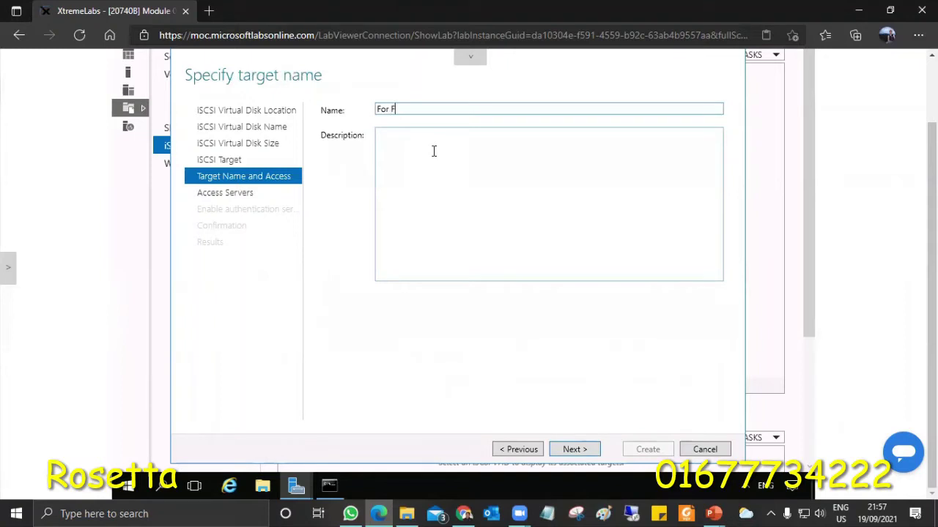
type("ile Server")
left_click(582, 450)
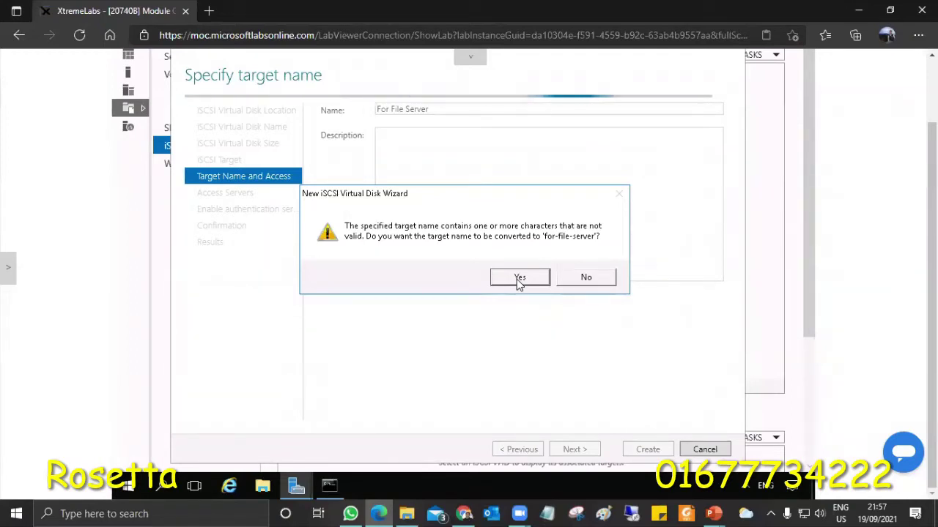
left_click(517, 279)
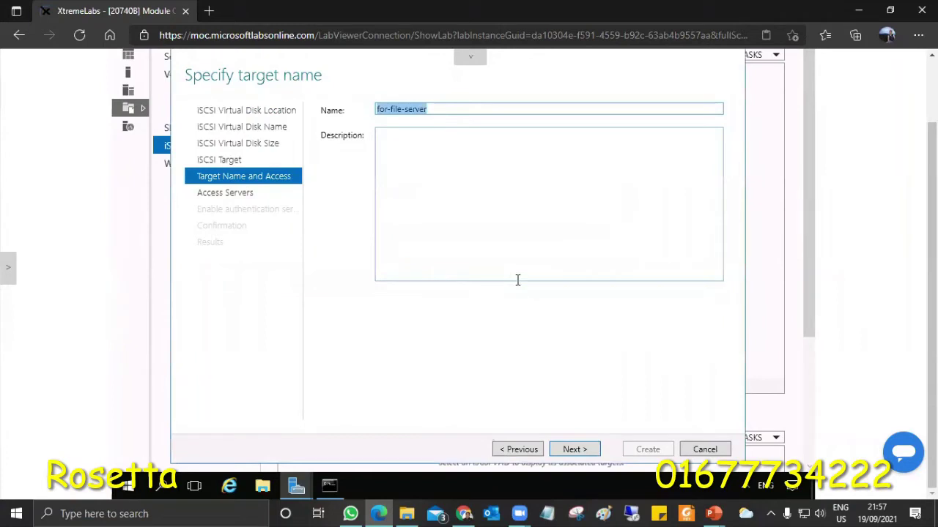
left_click(581, 448)
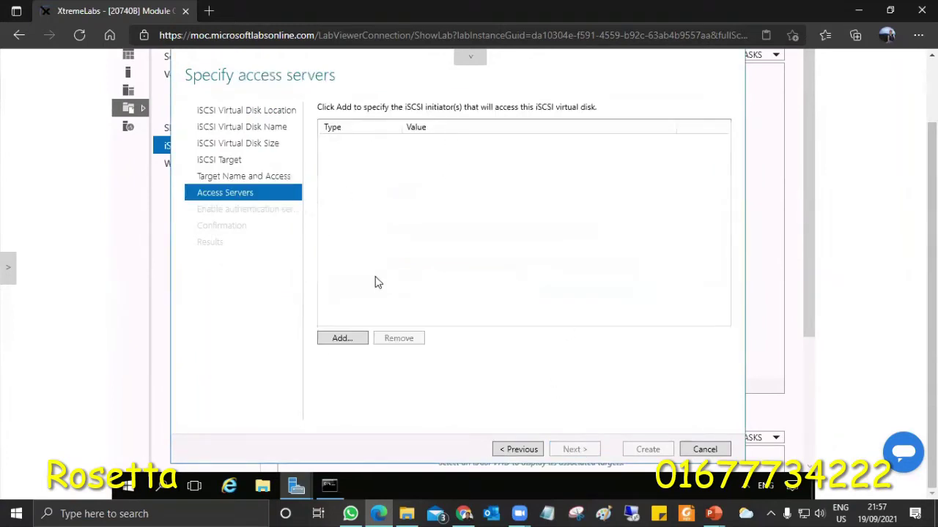
Add an access initiator identified by IP address 172.16.0.10
left_click(341, 339)
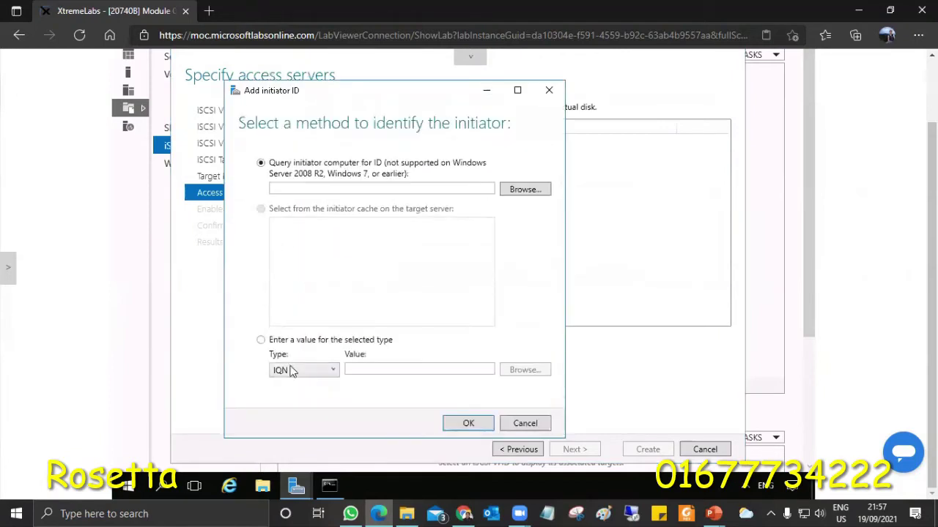
left_click(314, 341)
left_click(330, 372)
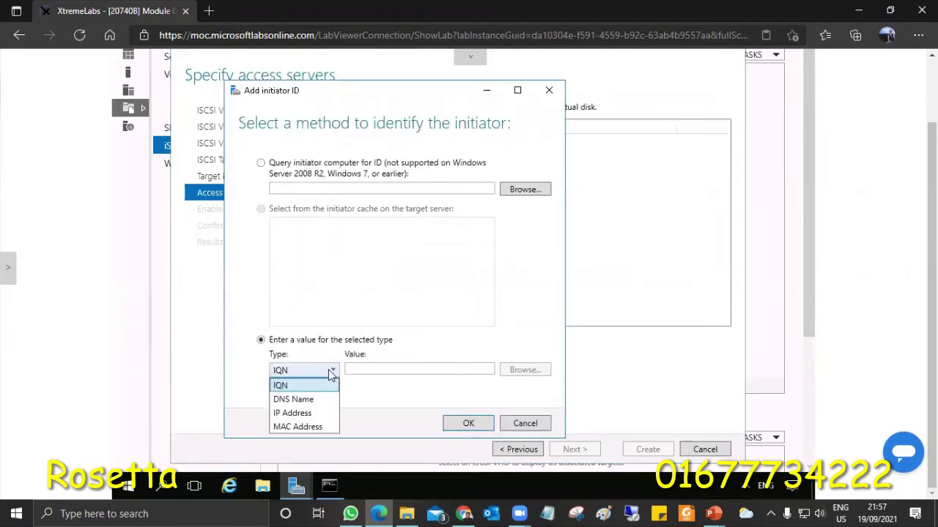
left_click(301, 414)
left_click(374, 364)
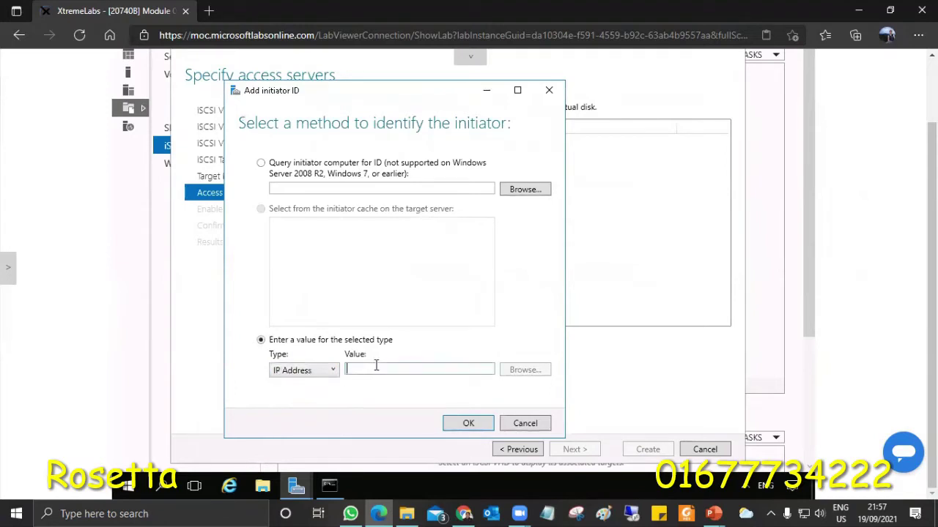
type("172.")
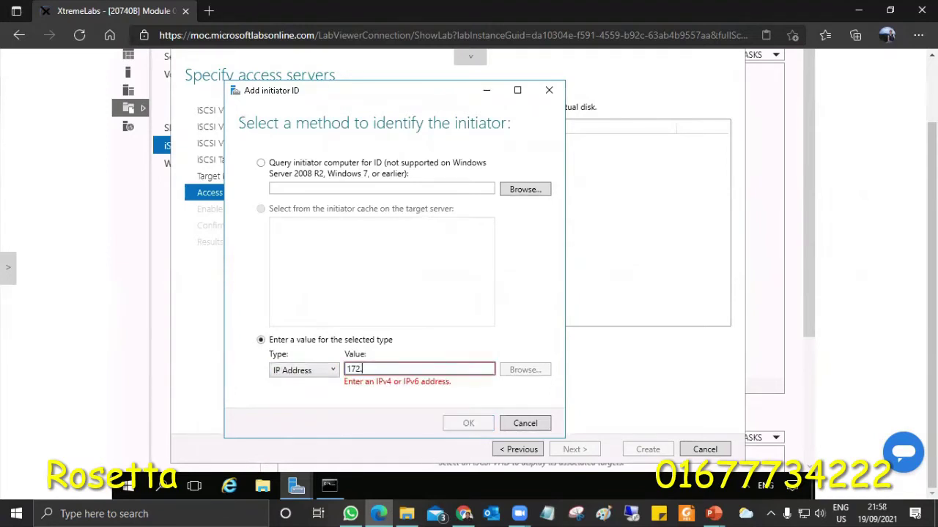
left_click(331, 488)
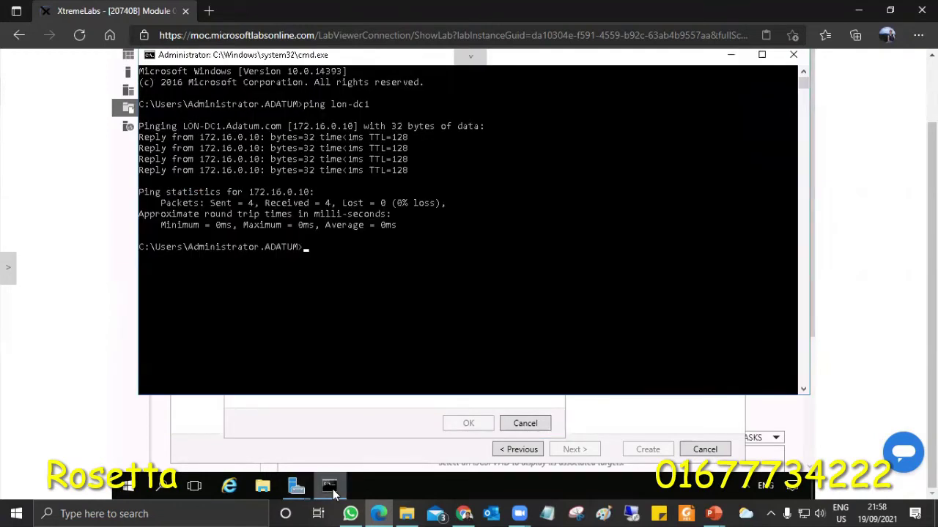
left_click(333, 491)
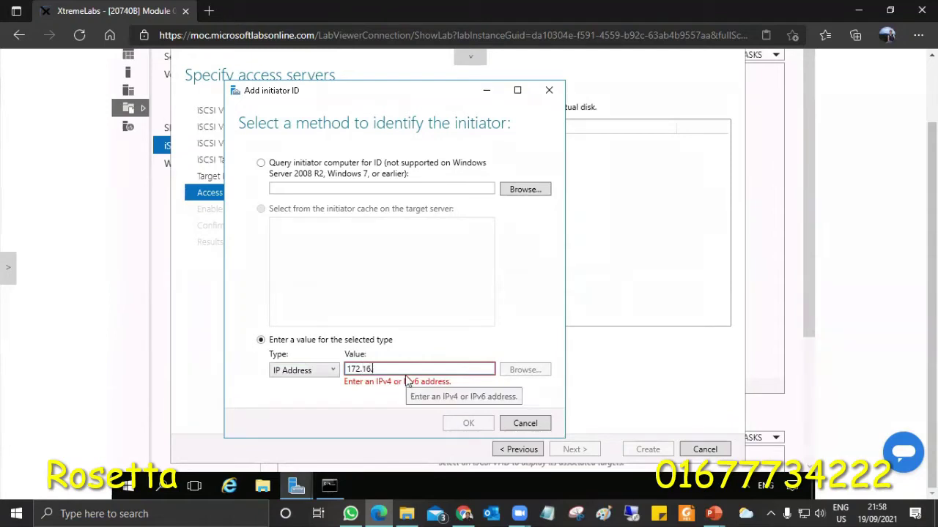
type("10")
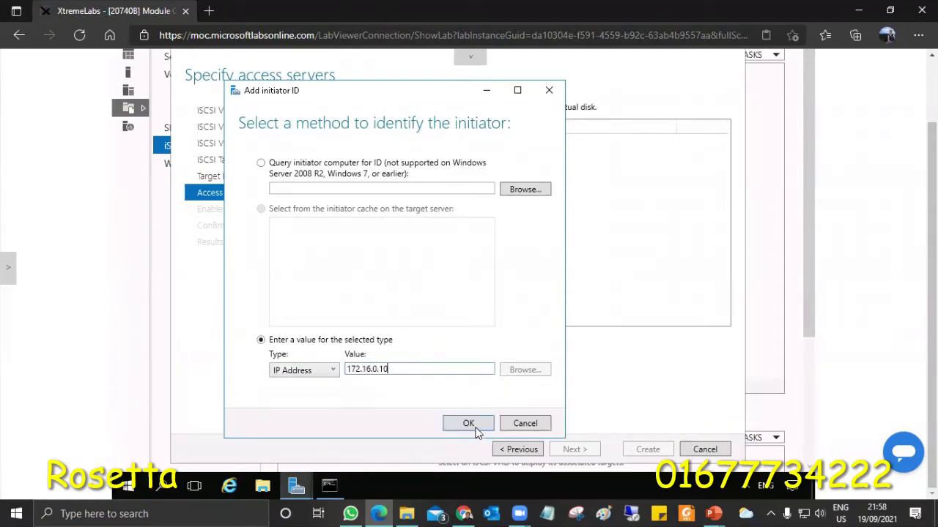
left_click(473, 425)
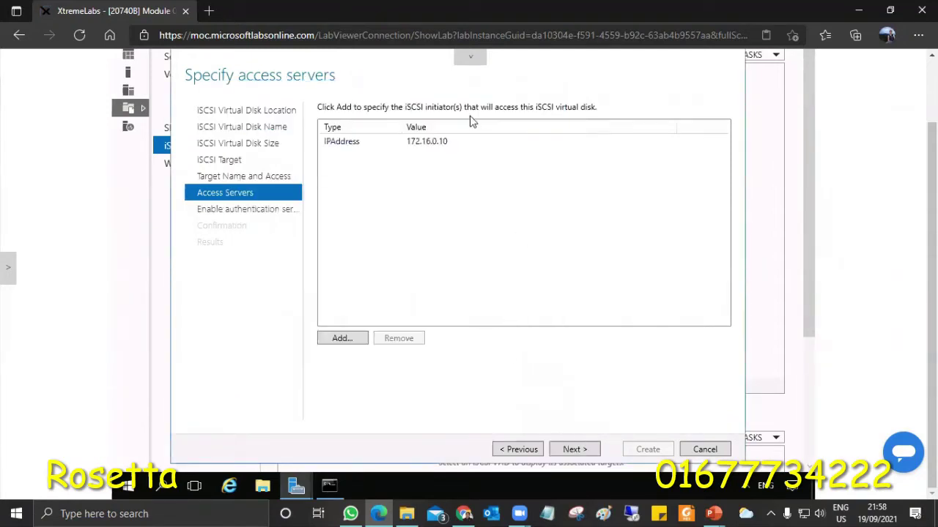
Finish the wizard without CHAP, creating the 5 GB RosettaStorage disk and for-file-server target
left_click(435, 144)
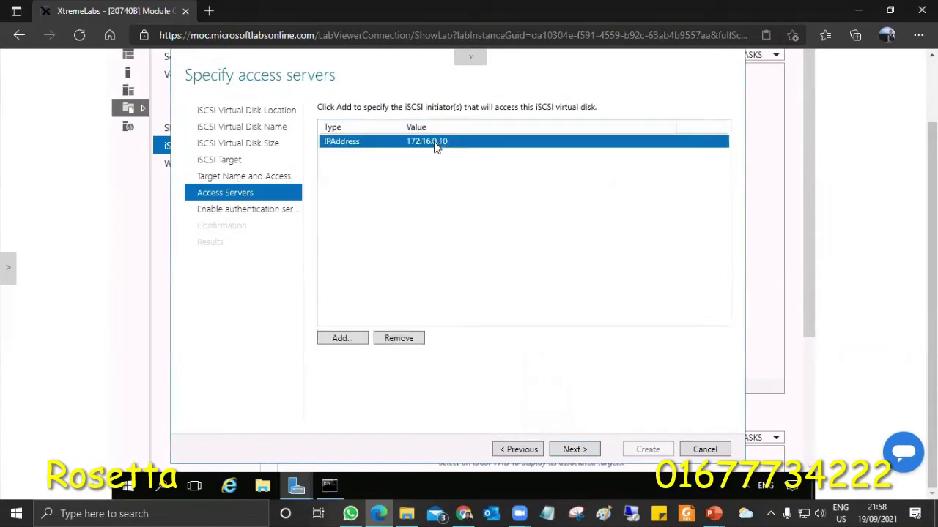
left_click(575, 451)
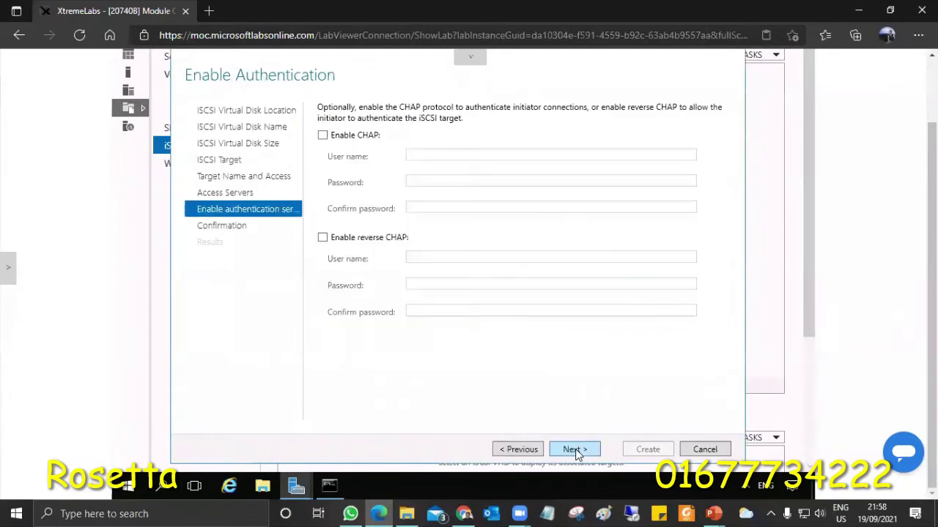
left_click(576, 451)
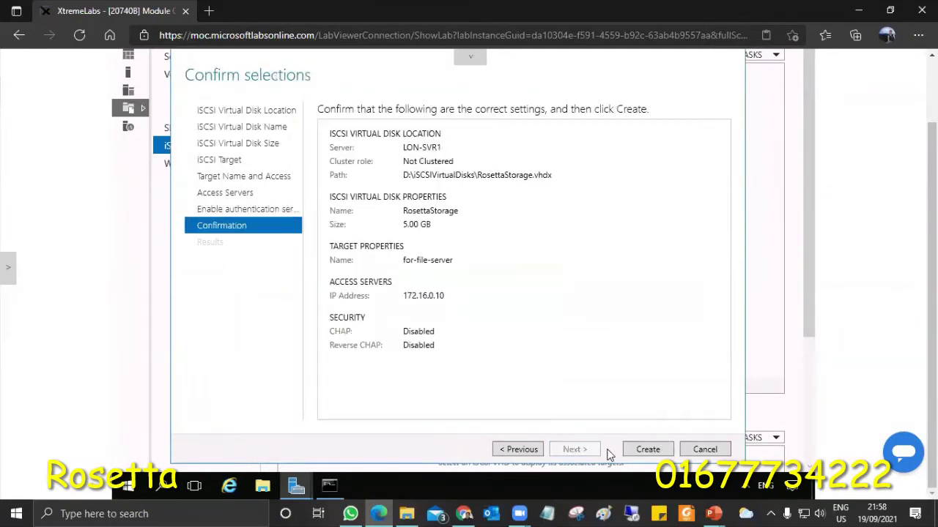
left_click(632, 452)
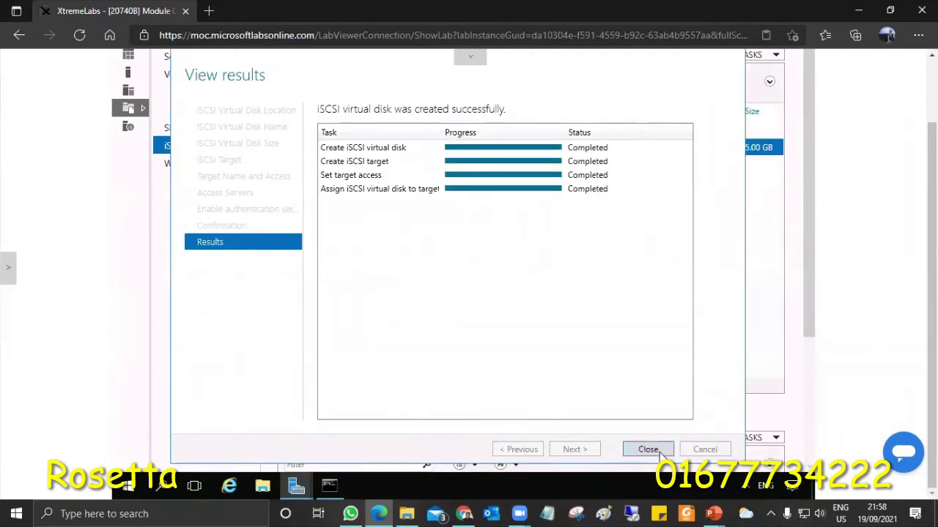
left_click(655, 449)
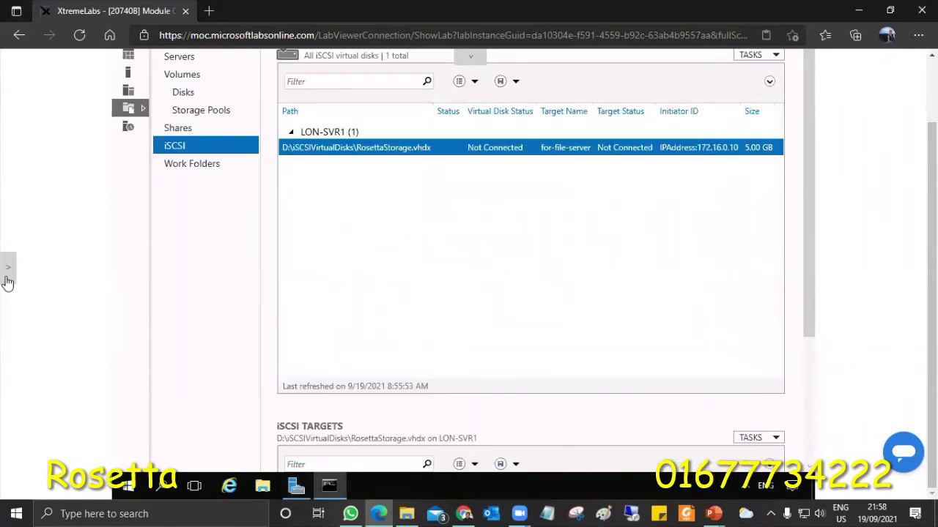
left_click(6, 281)
Switch to LON-DC1 and sign in as Administrator with the account password
left_click(57, 323)
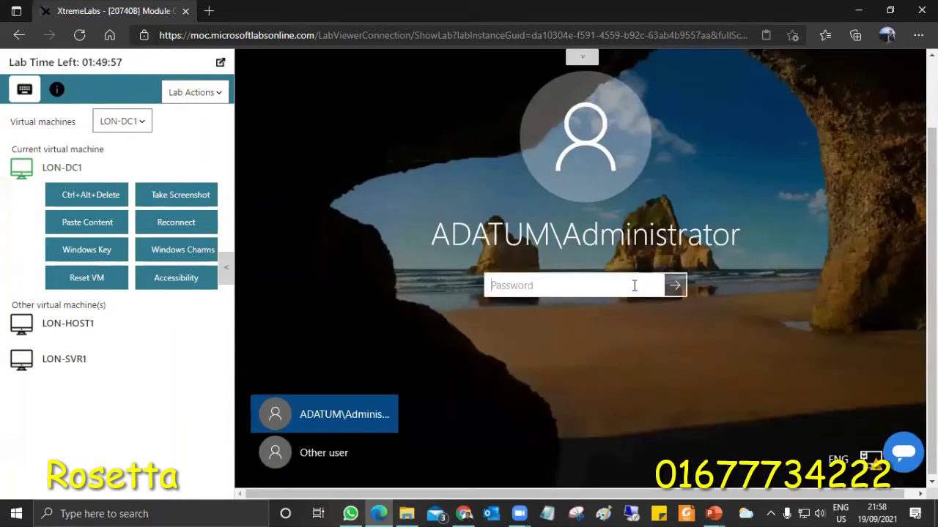
type("Pa55w.rd")
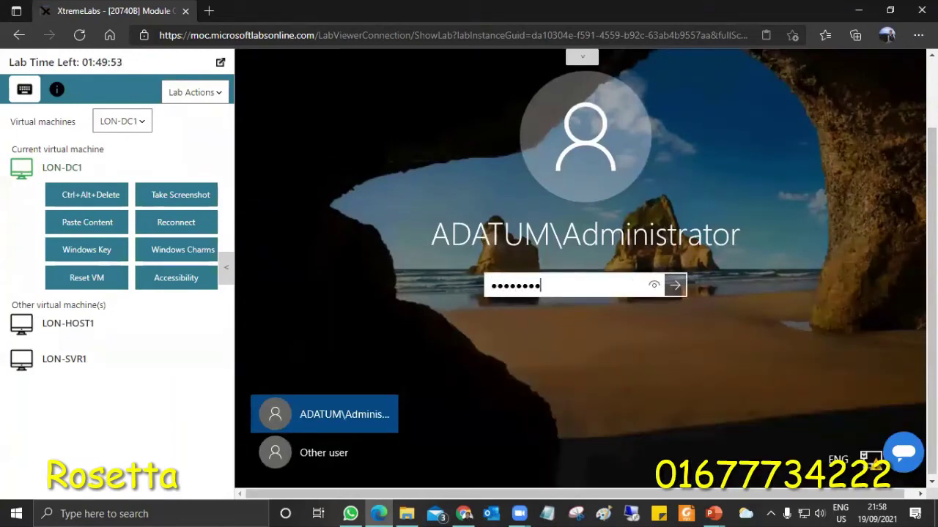
key("Return")
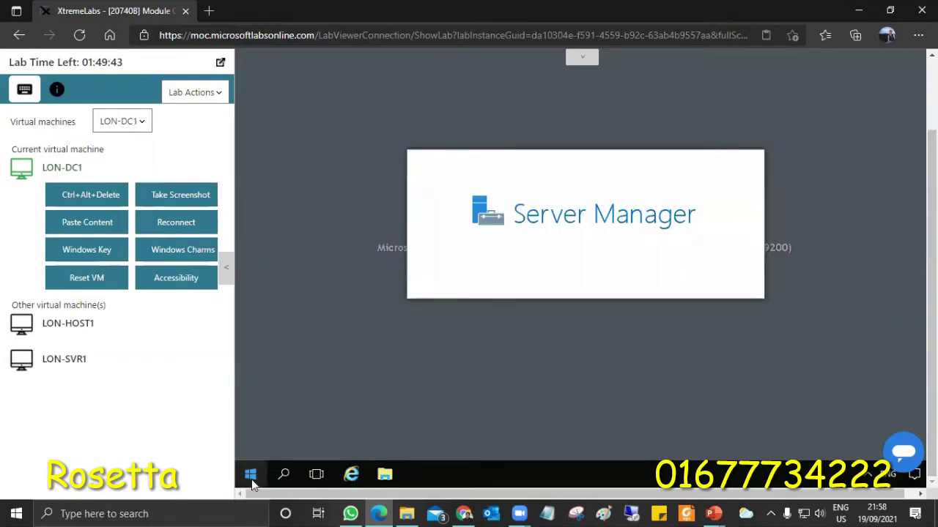
Open Control Panel via Run 'control' and view items as Large icons
right_click(252, 479)
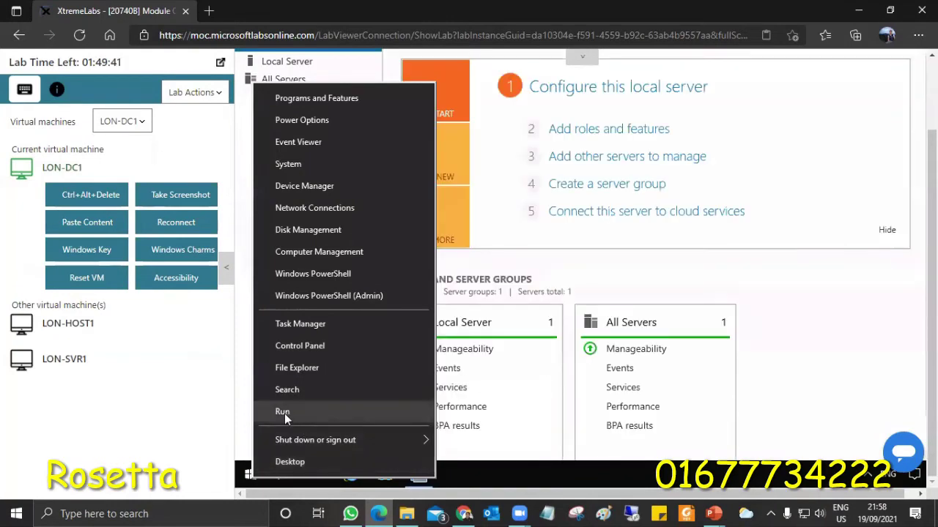
left_click(284, 413)
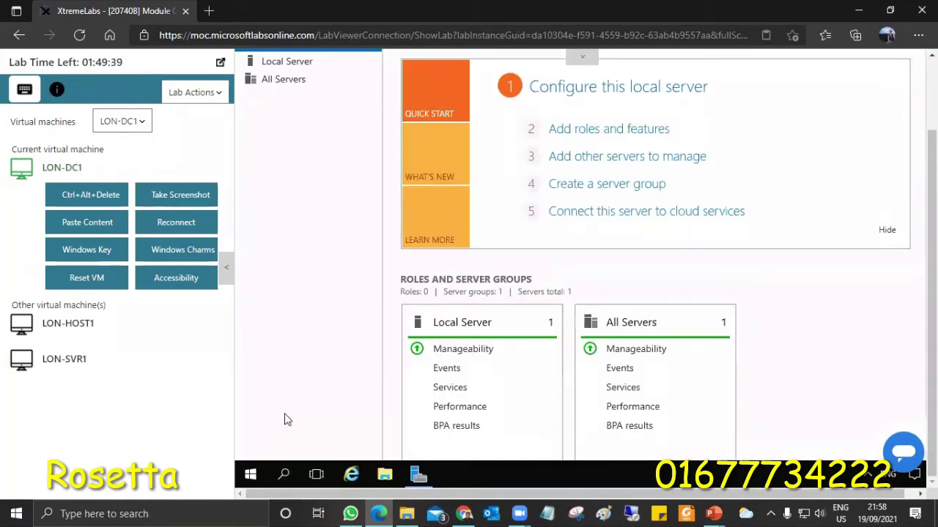
type("nt")
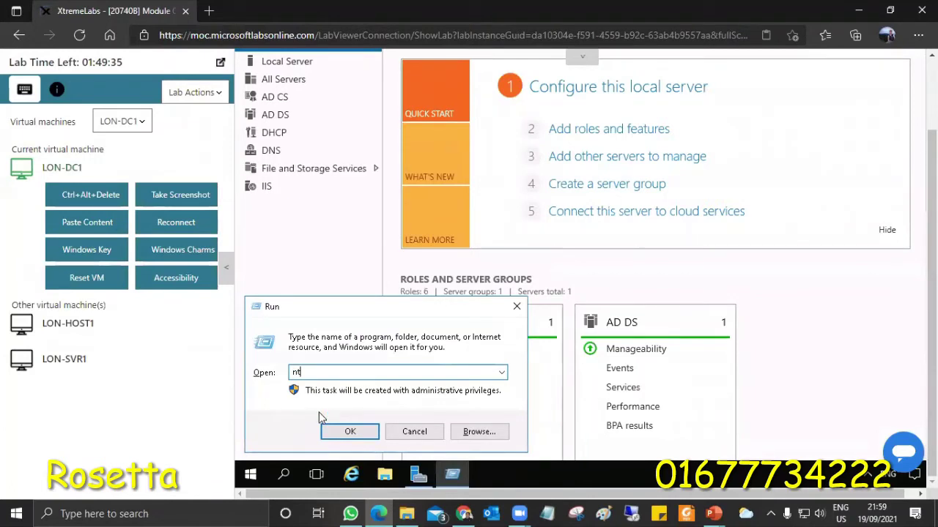
key("BackSpace")
key("BackSpace")
type("control")
key("Return")
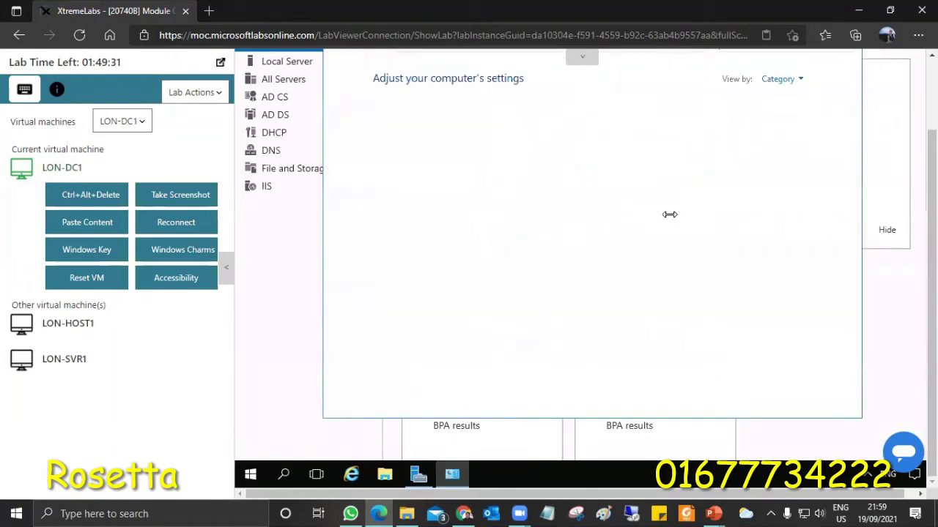
left_click(778, 79)
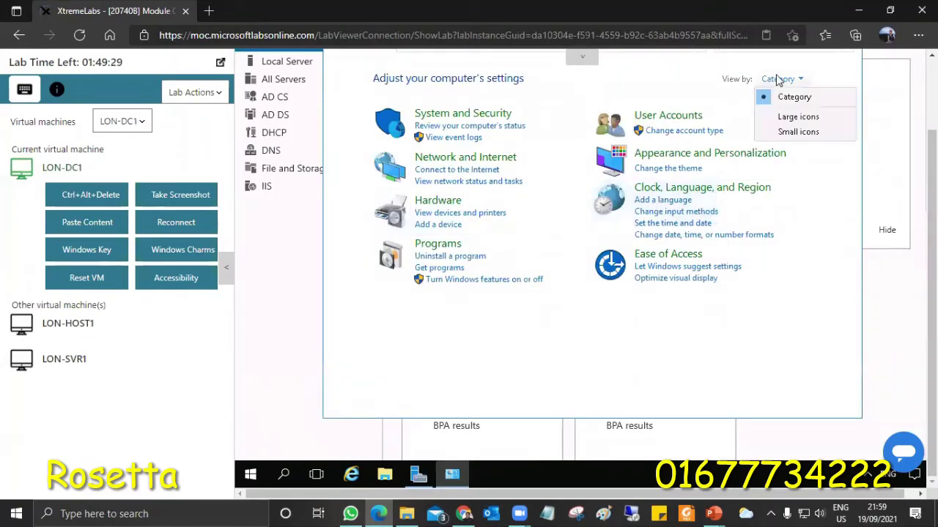
left_click(786, 120)
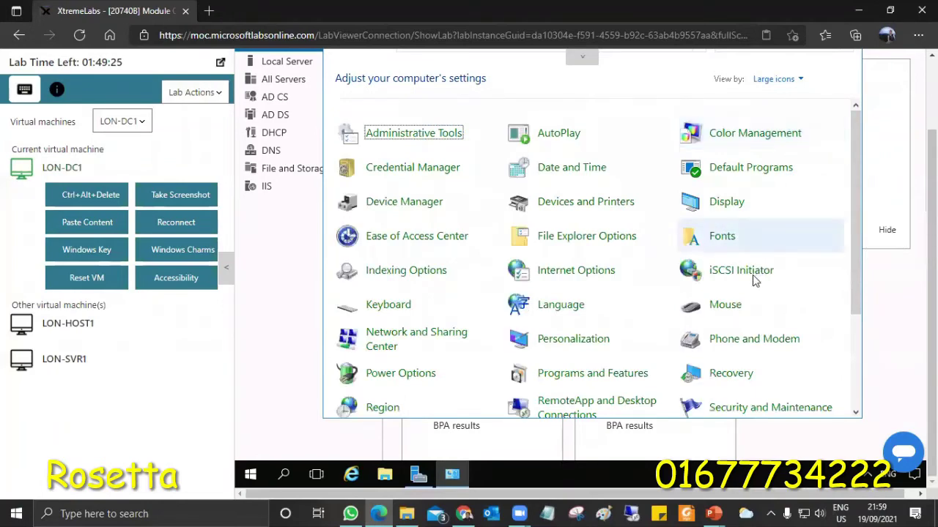
Open iSCSI Initiator, agreeing to start the iSCSI service, then bring up the lab's machine list
left_click(756, 278)
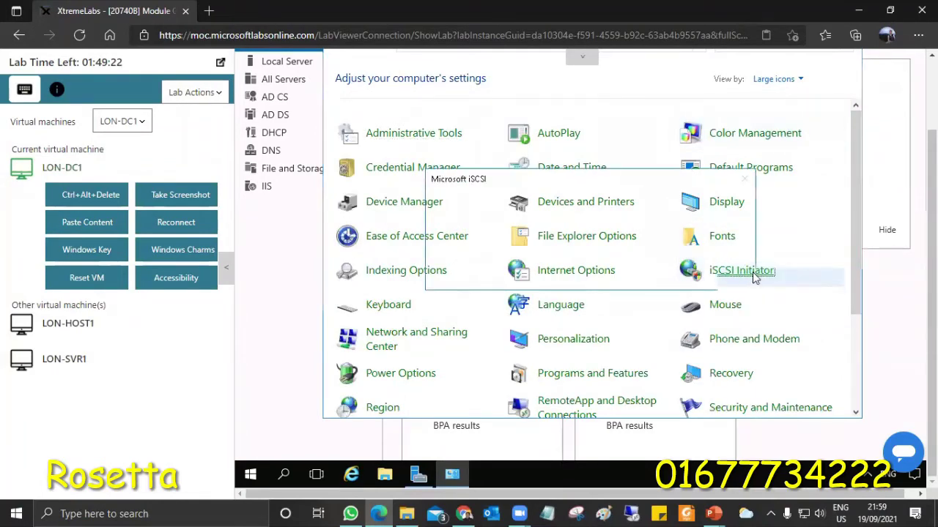
left_click(633, 275)
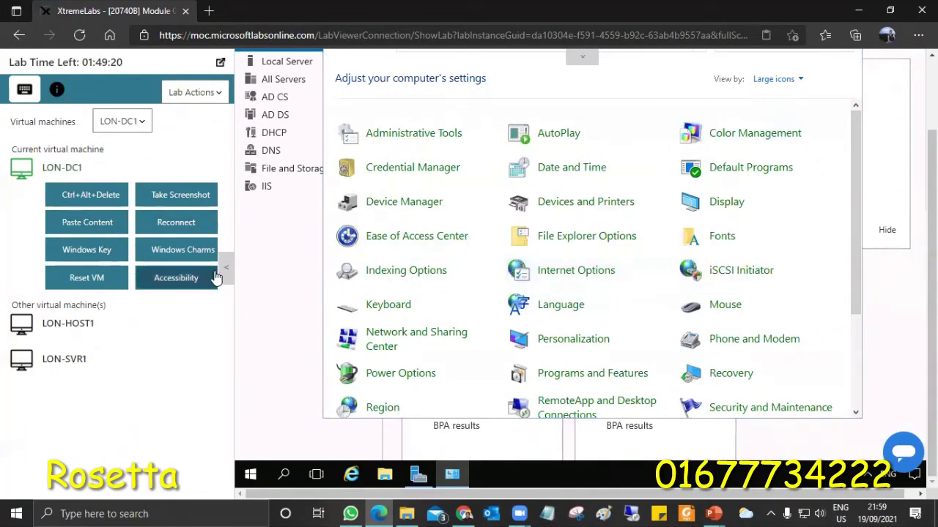
left_click(226, 267)
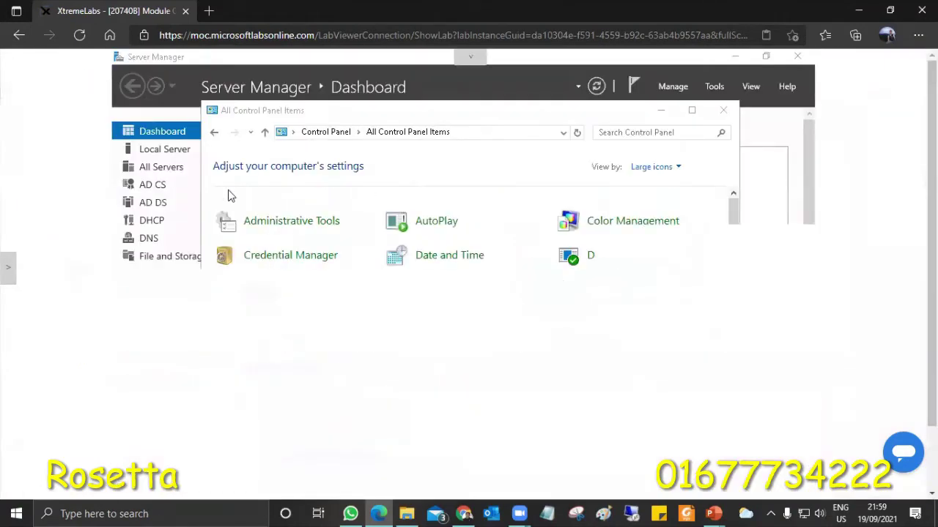
scroll(859, 342, "down", 1)
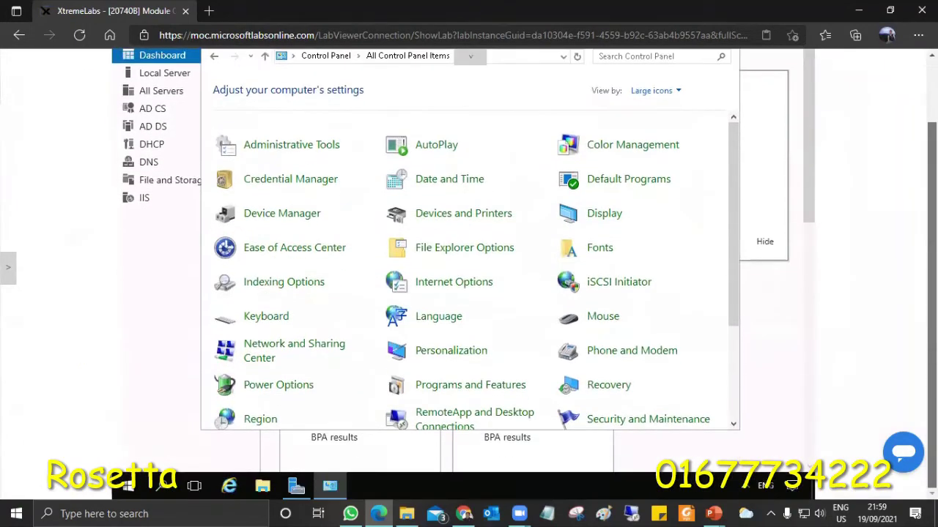
left_click(620, 283)
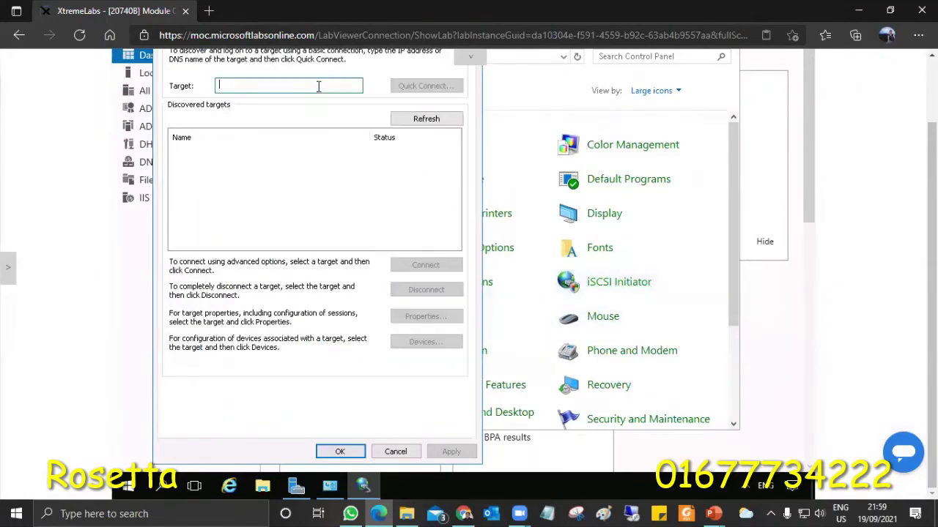
left_click(8, 279)
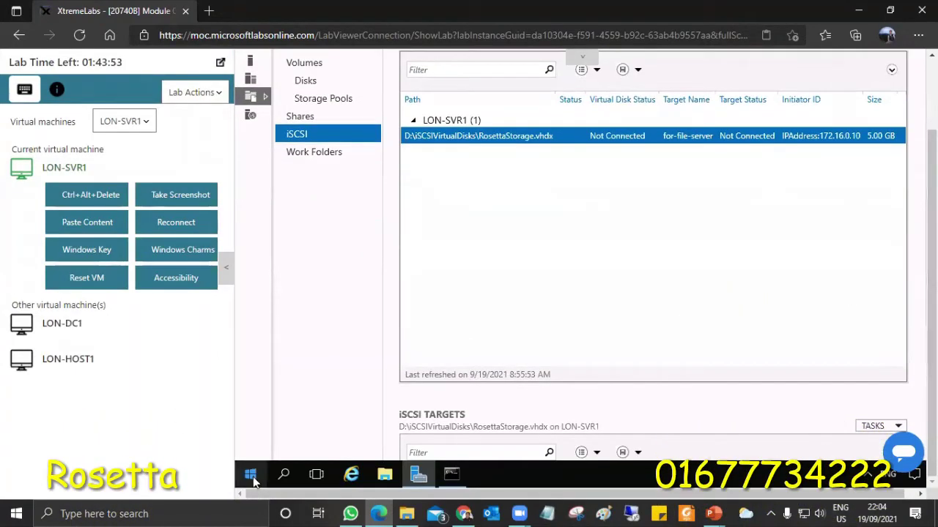
Open Network Connections and view Ethernet details showing IPv4 address 172.16.0.21
right_click(251, 476)
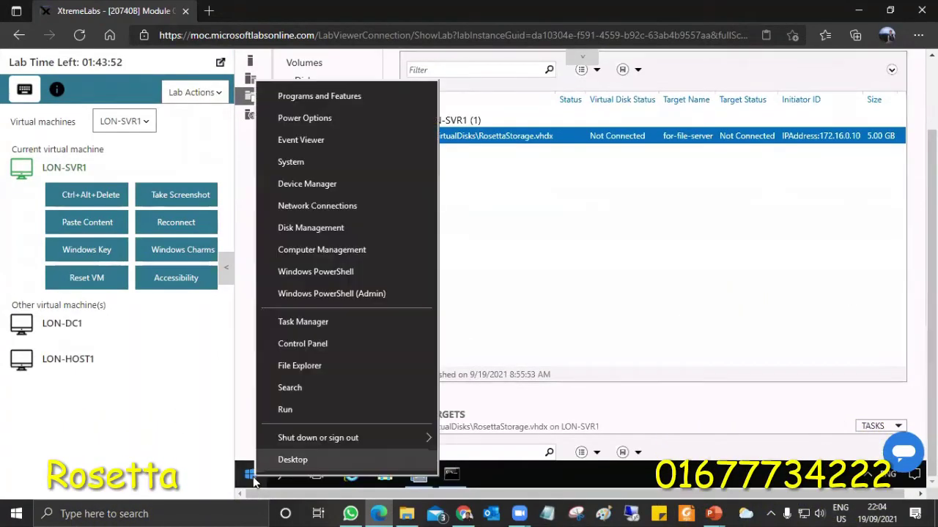
left_click(295, 411)
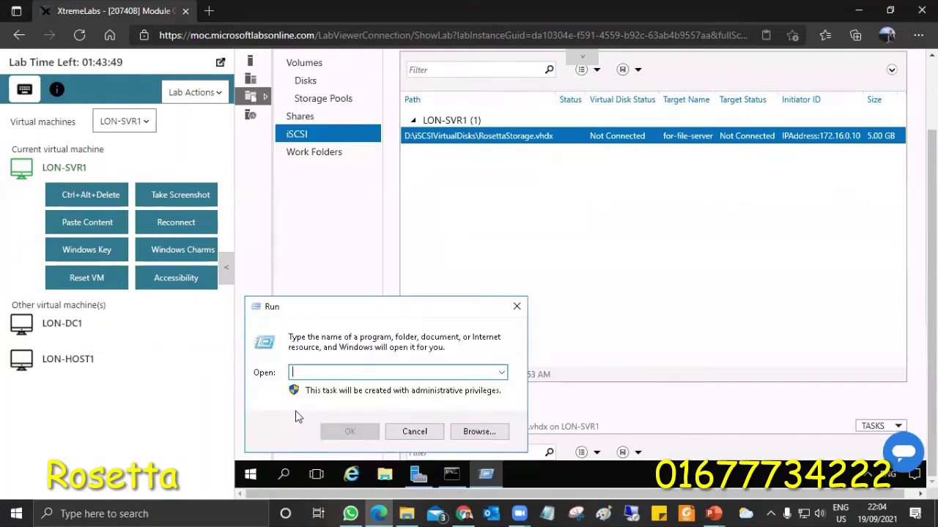
type("ncpa.")
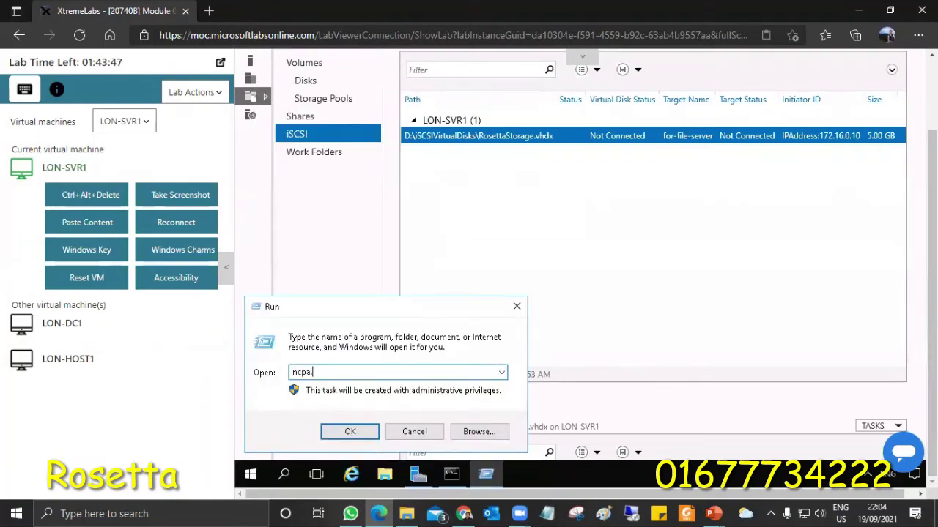
key("Return")
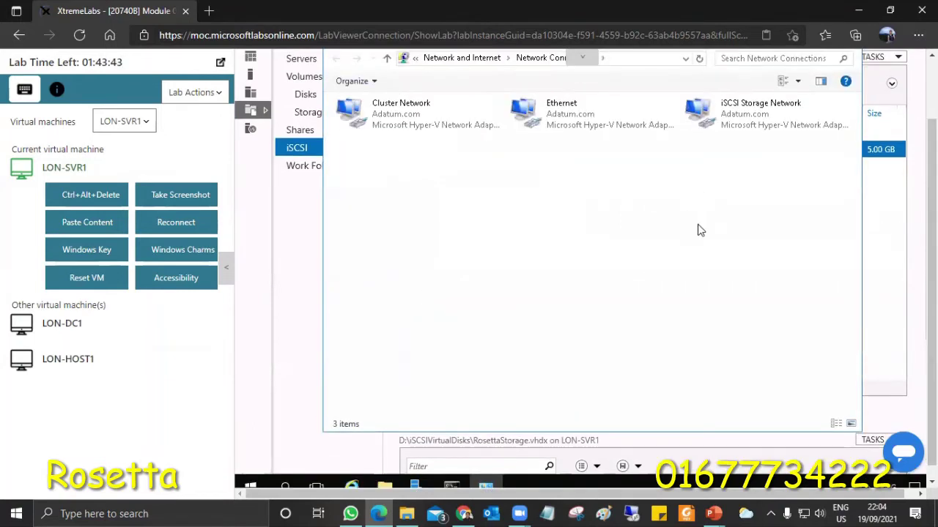
double_click(579, 116)
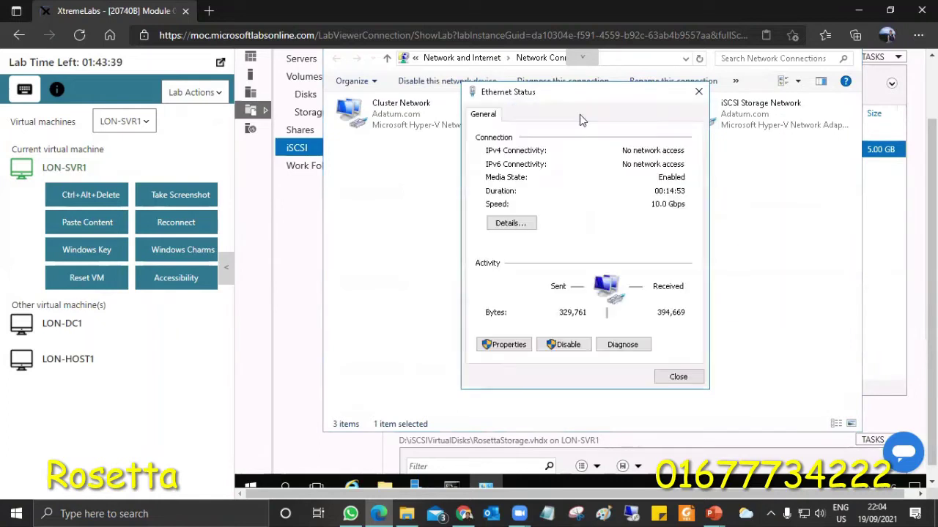
left_click(510, 224)
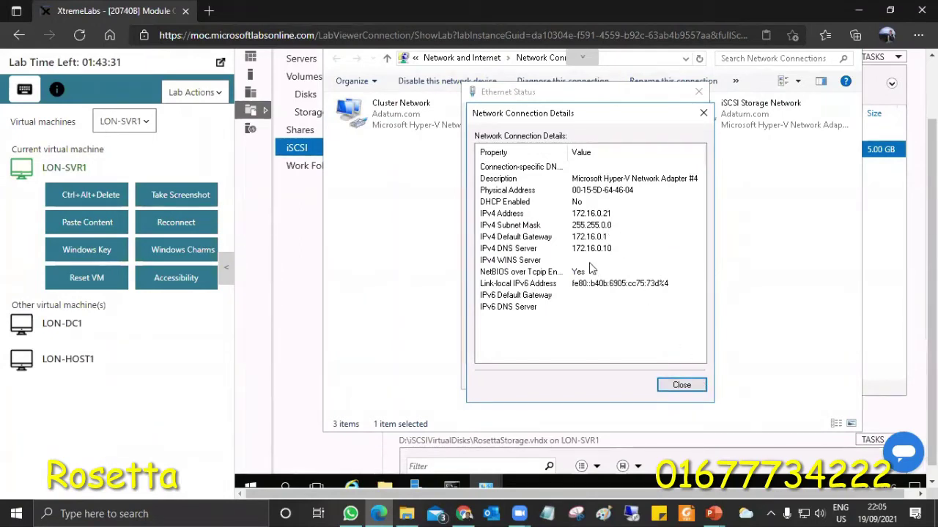
Close the details and return to LON-DC1's Disk Management window
left_click(680, 385)
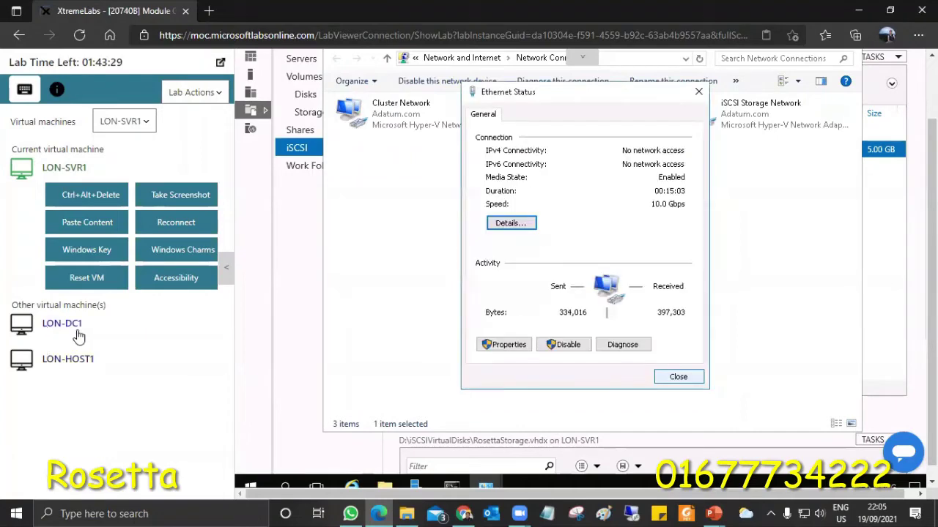
left_click(73, 334)
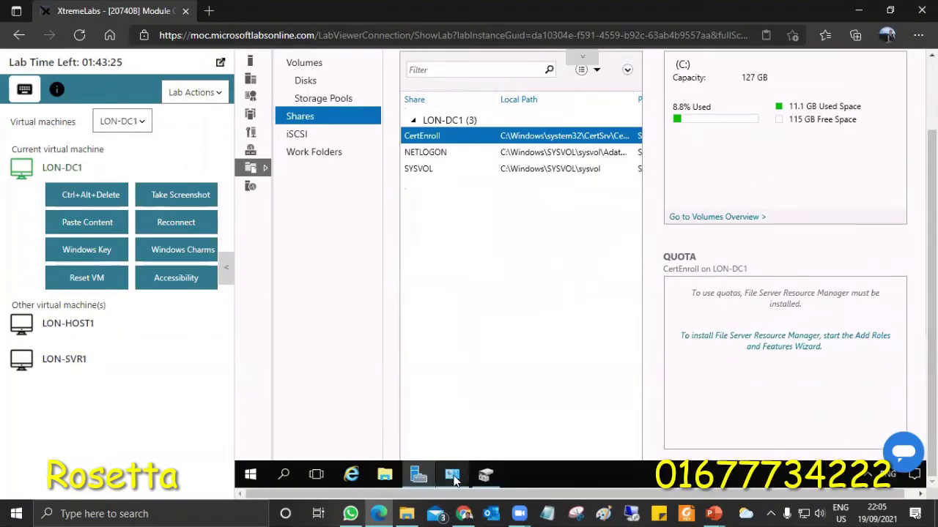
left_click(486, 476)
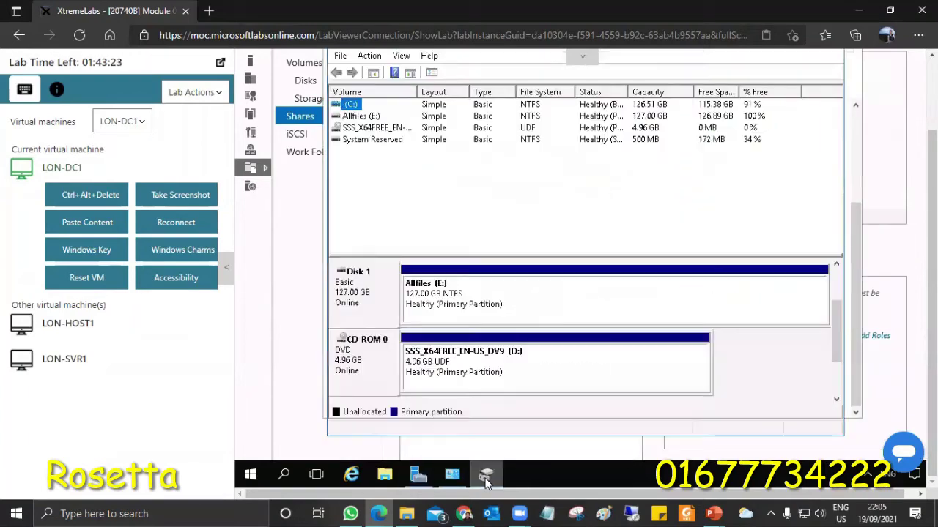
Quick-connect LON-DC1's iSCSI Initiator to the lon-svr1 target at 172.16.0.21 and close the settings
left_click(453, 480)
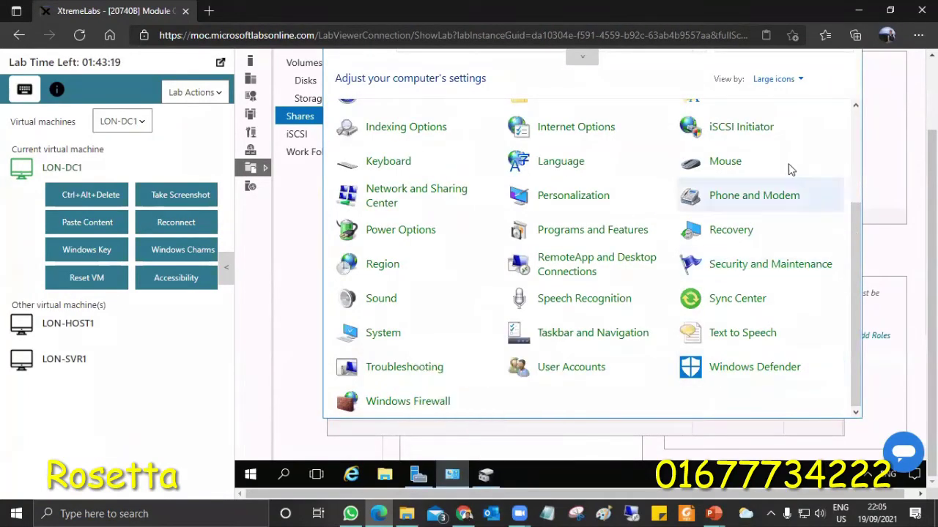
left_click(758, 130)
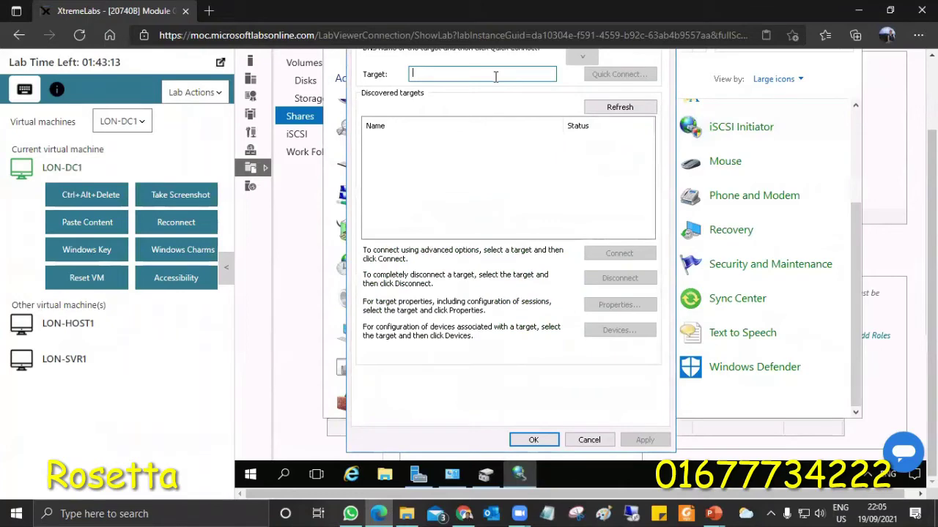
type("172.16.0.21")
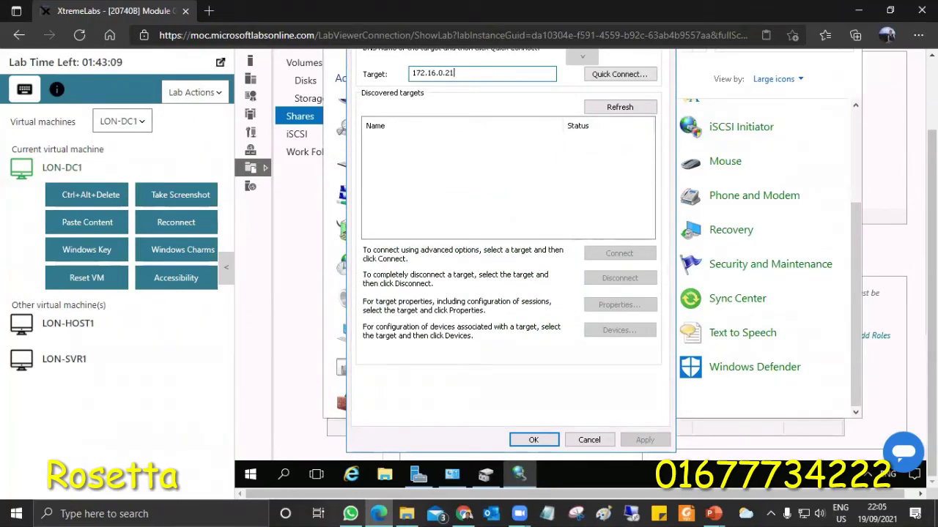
key("Return")
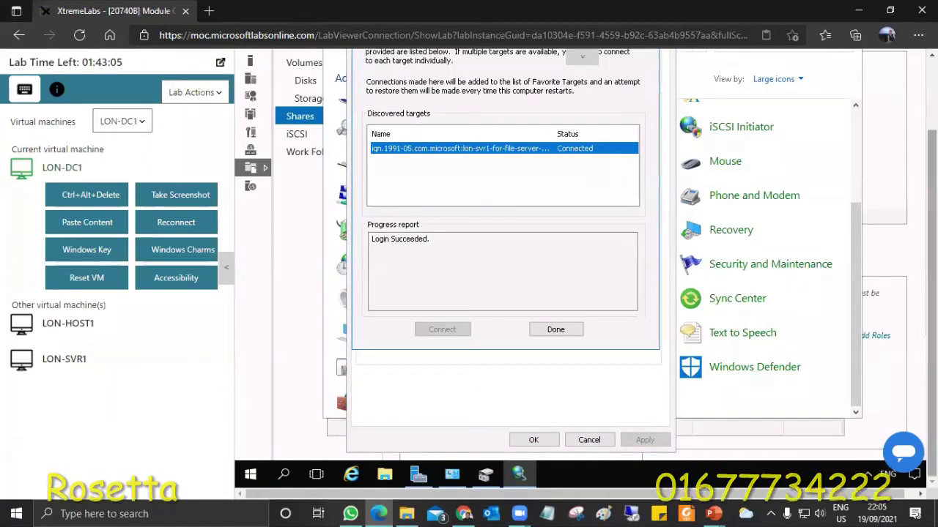
left_click(569, 365)
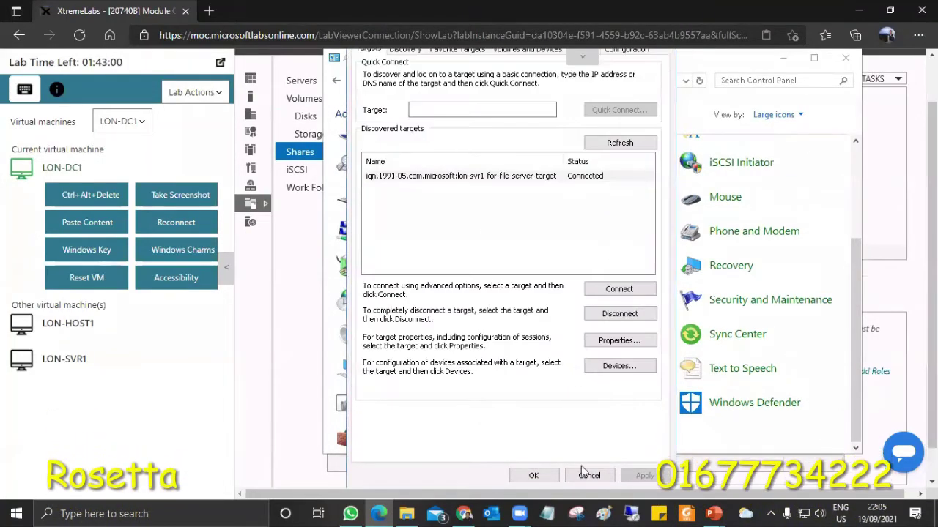
left_click(544, 471)
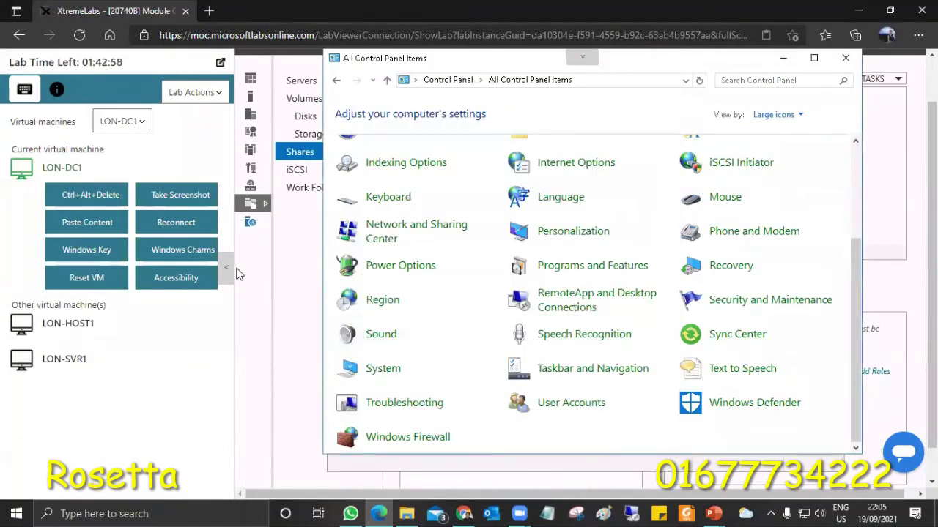
Bring the offline 5 GB Disk 2 online in Disk Management
left_click(227, 271)
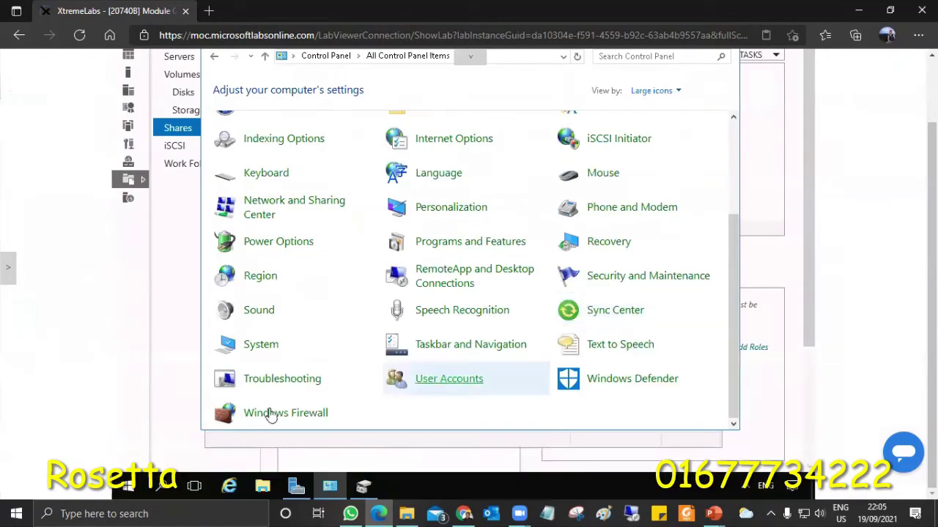
left_click(363, 486)
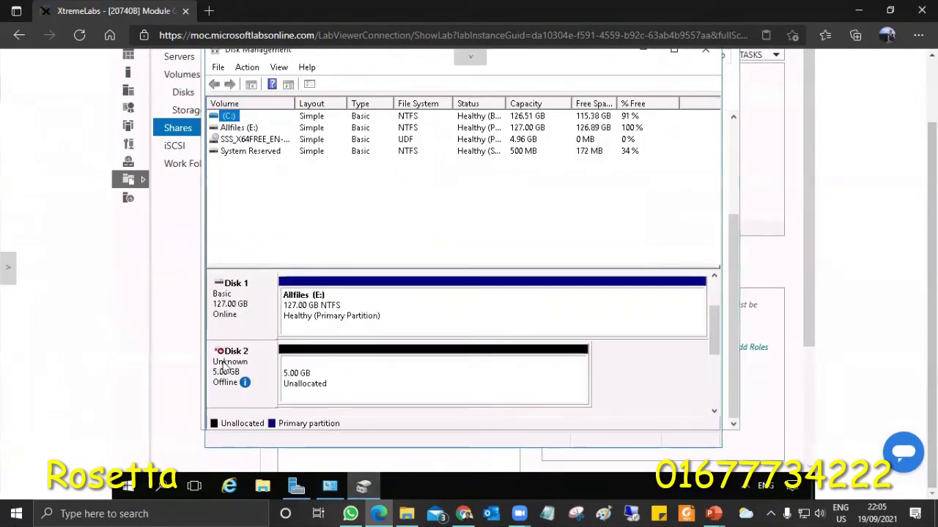
right_click(248, 368)
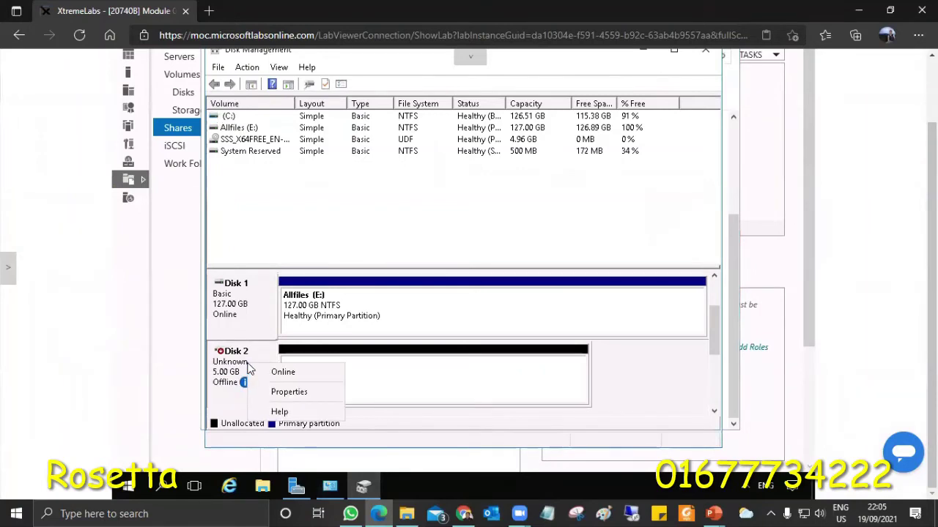
left_click(278, 372)
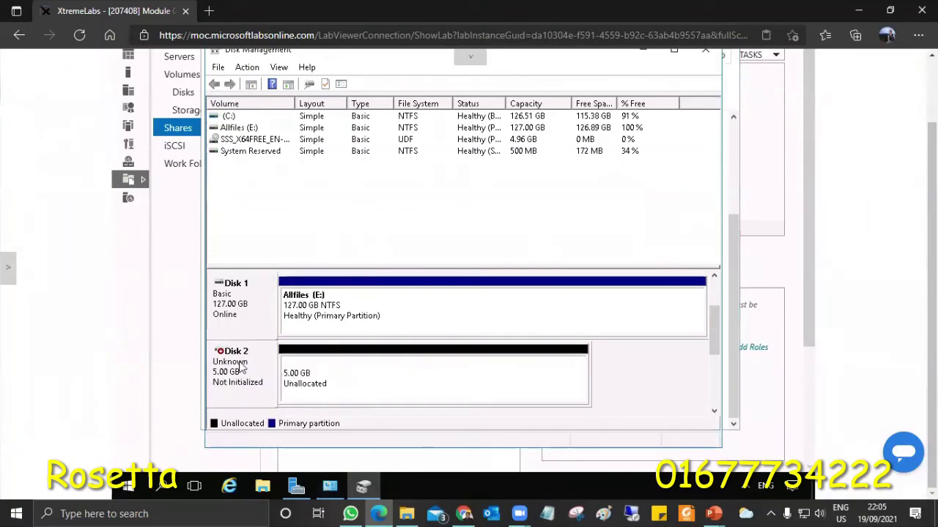
Initialize Disk 2 with the MBR partition style
right_click(244, 360)
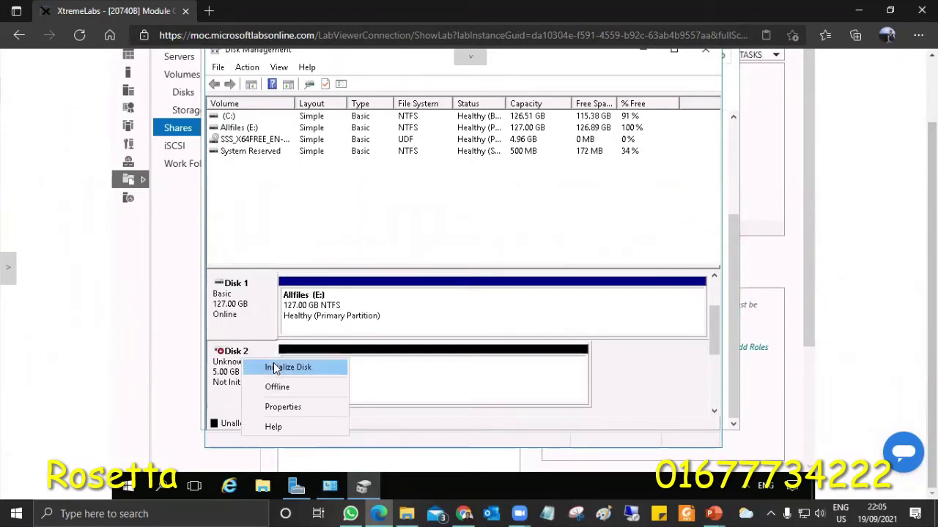
left_click(277, 367)
left_click(511, 337)
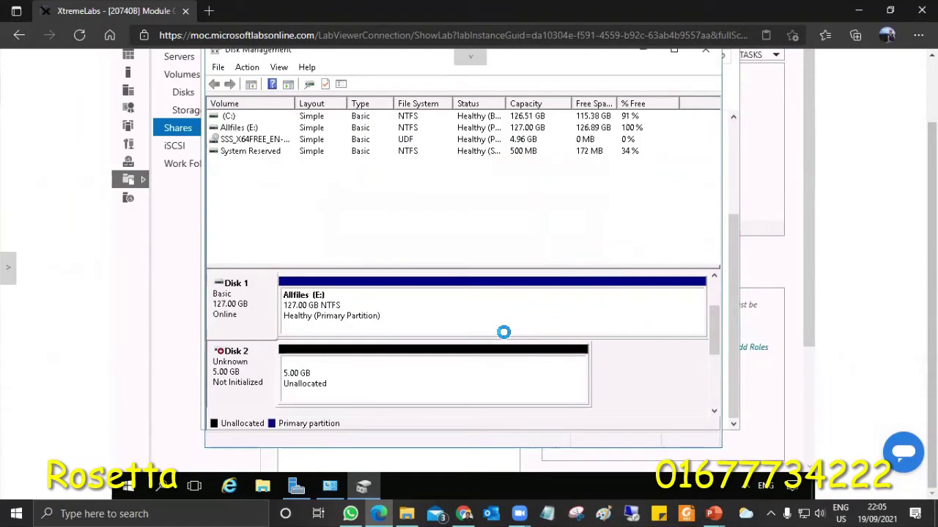
Start a New Simple Volume on Disk 2, keeping the full 5 GB size and drive letter F
right_click(499, 372)
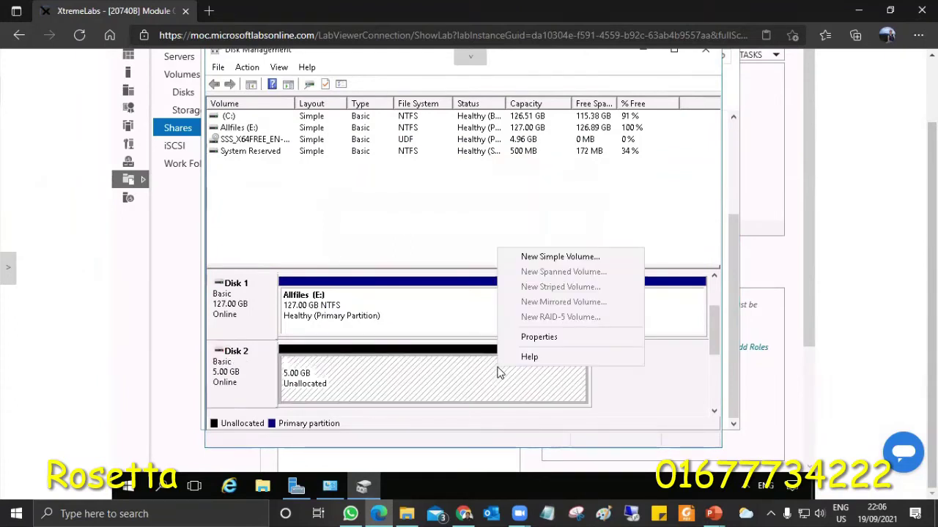
left_click(542, 258)
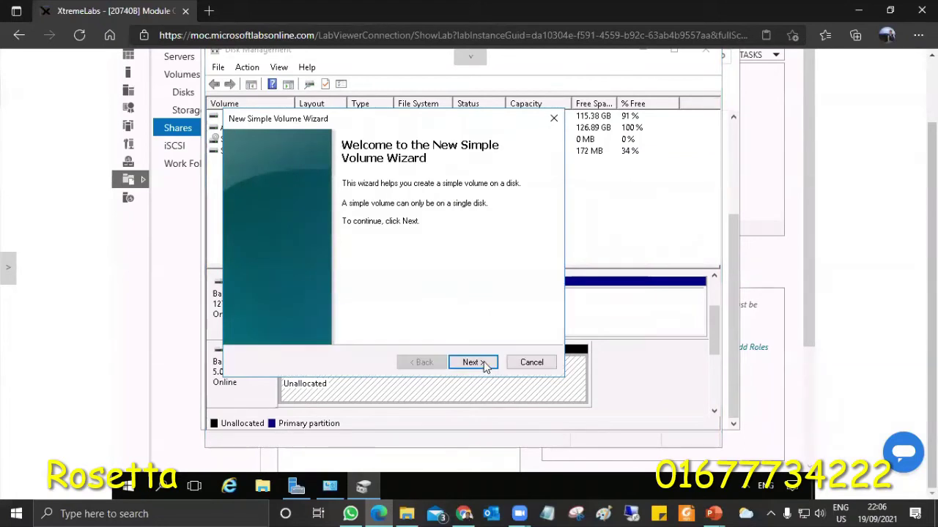
left_click(473, 362)
left_click(473, 363)
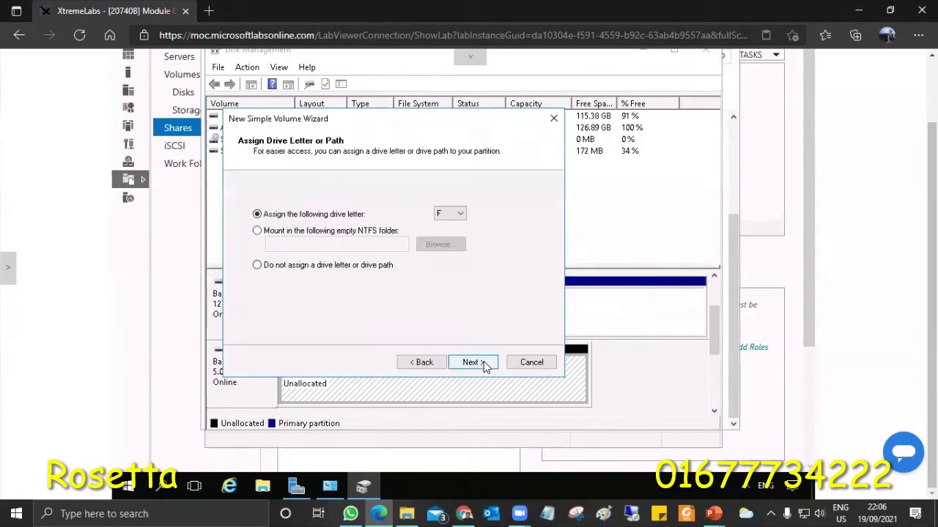
left_click(472, 363)
Label the volume 'Rosetta File Server', keep NTFS quick format, and create it
left_click_drag(428, 282, 350, 296)
type("Ro")
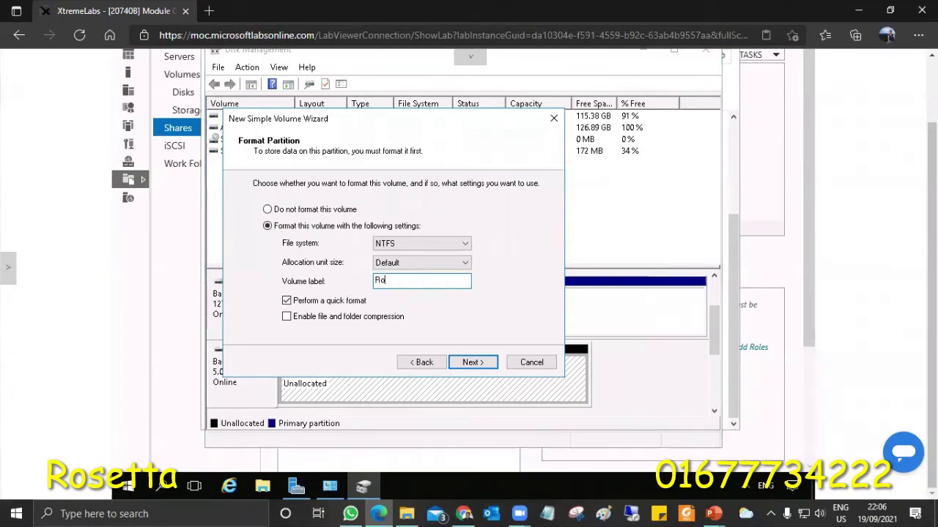
type("setta File Server")
scroll(461, 271, "up", 1)
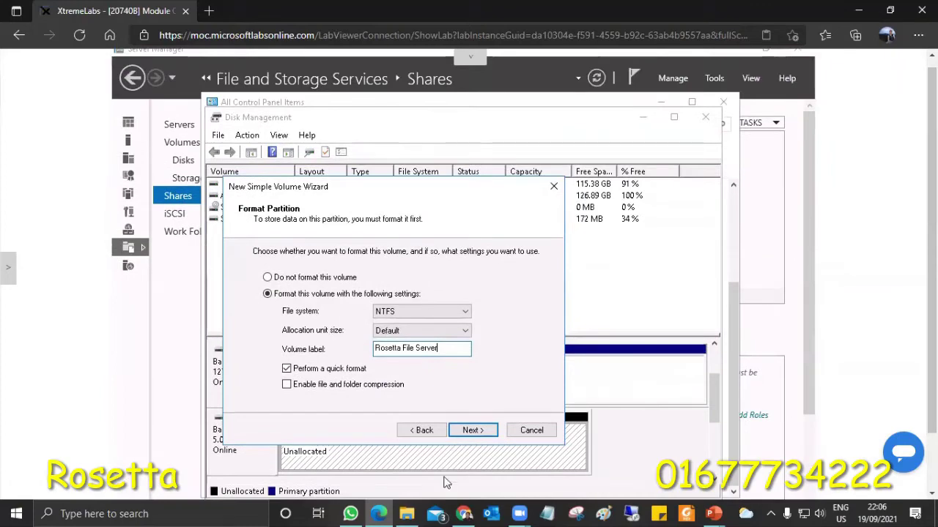
left_click(472, 432)
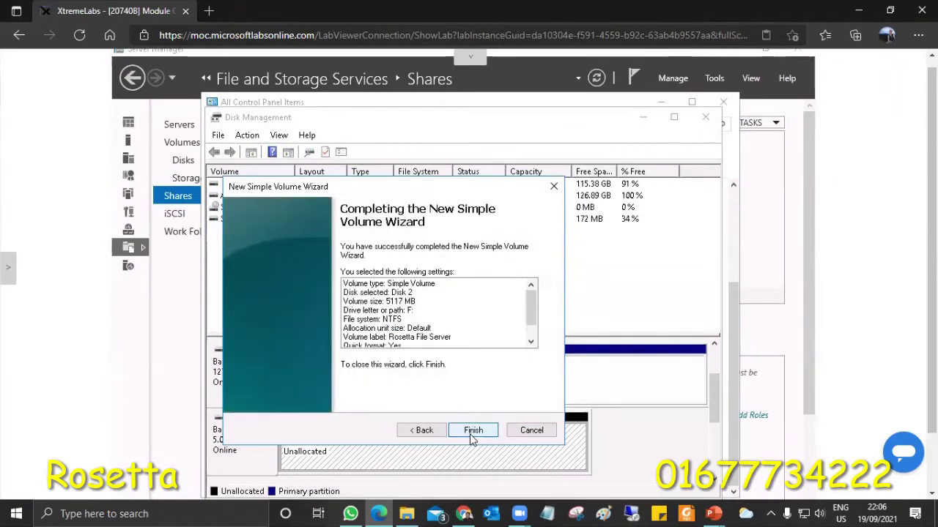
left_click(472, 432)
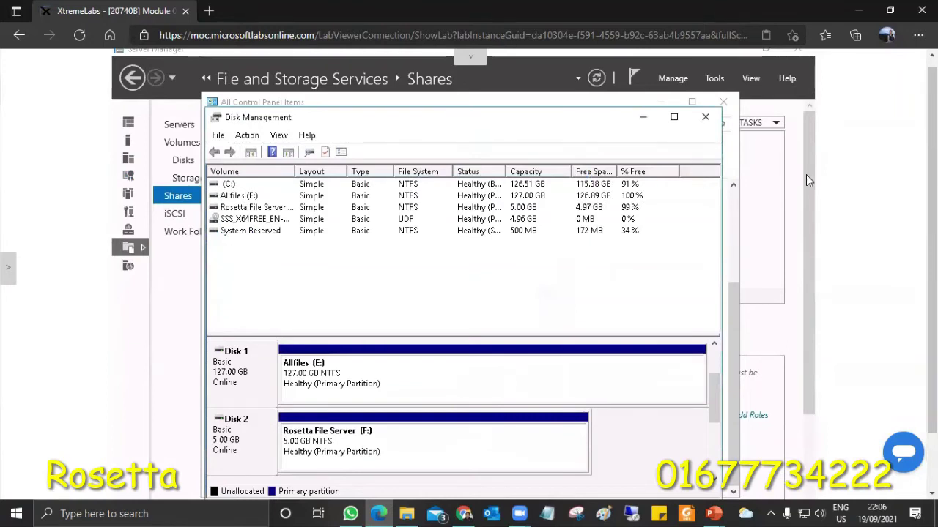
key("alt+Tab")
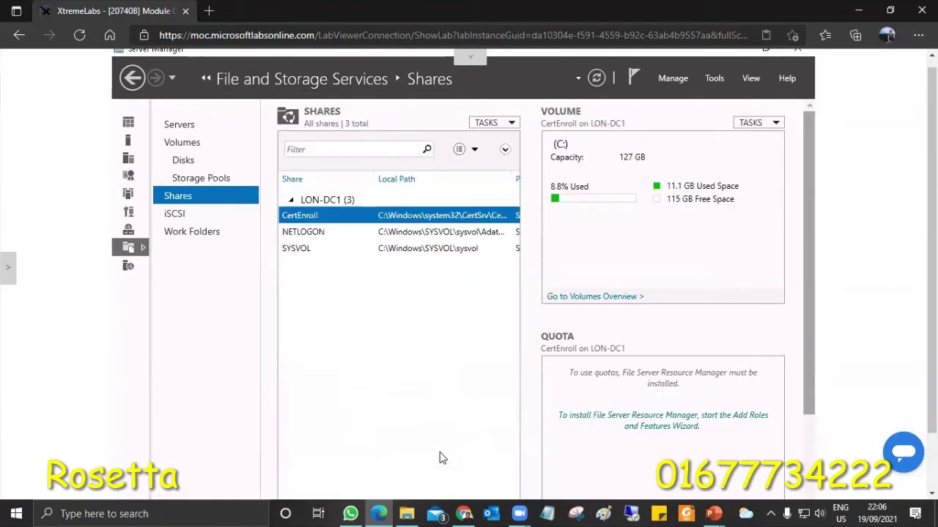
Quick-format drive F: as NTFS, confirming the erase warning and the Format Complete message
scroll(440, 452, "down", 5)
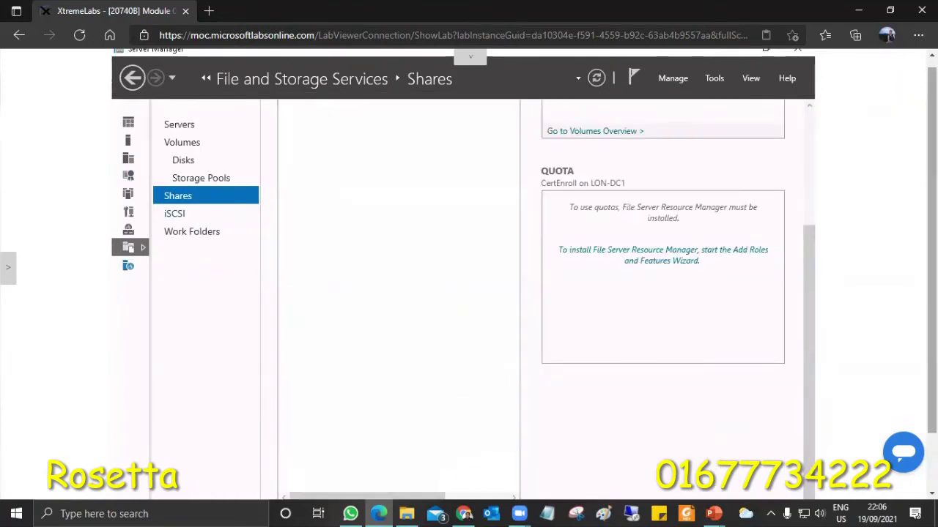
scroll(624, 408, "down", 1)
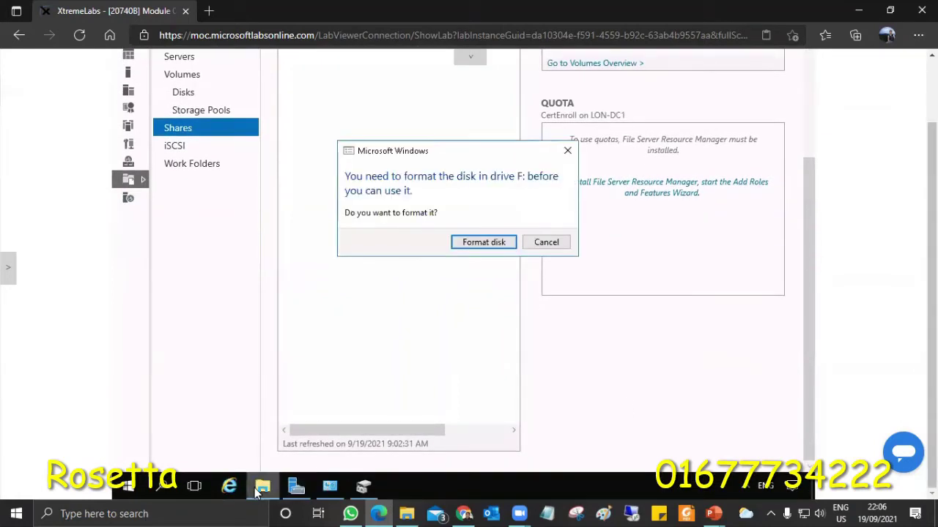
left_click(497, 242)
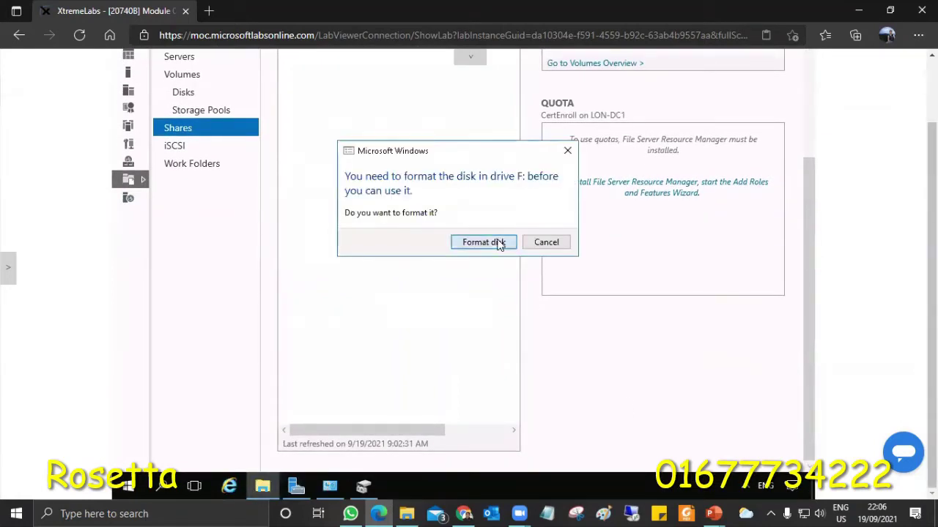
left_click(251, 315)
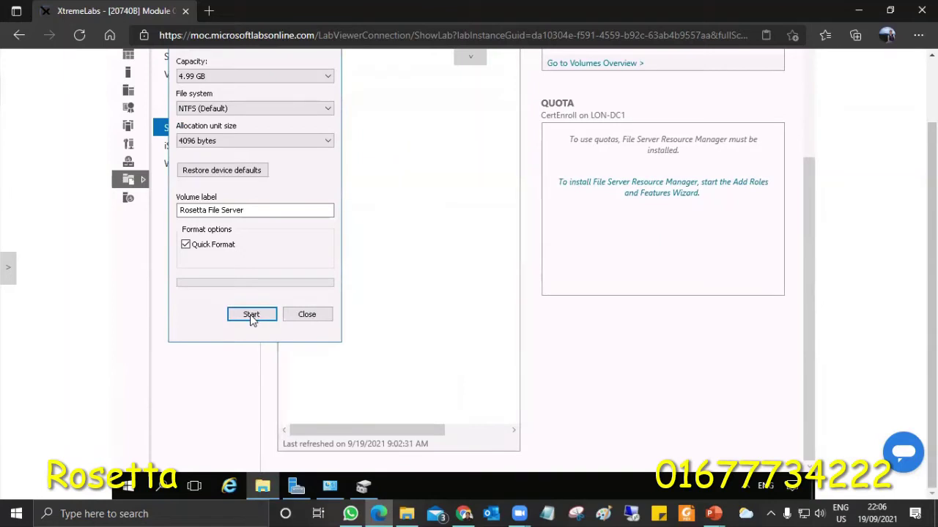
left_click(503, 231)
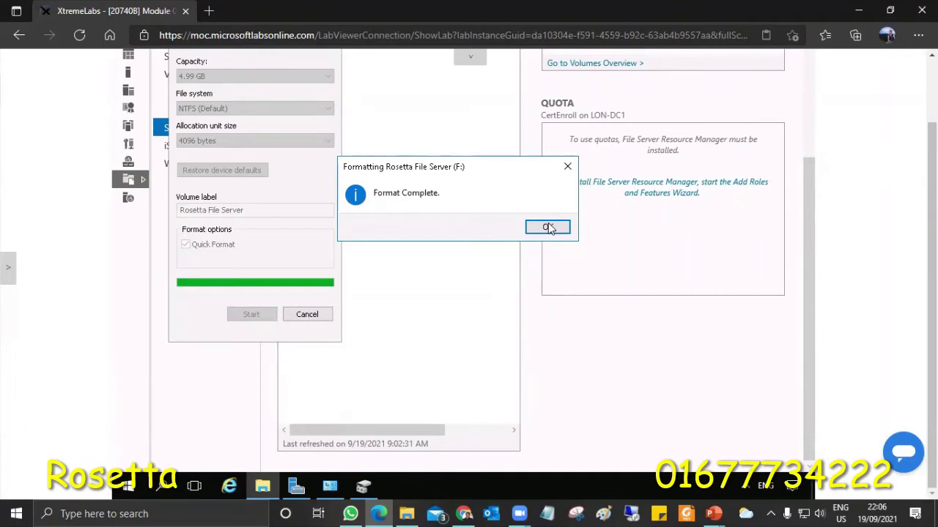
left_click(548, 228)
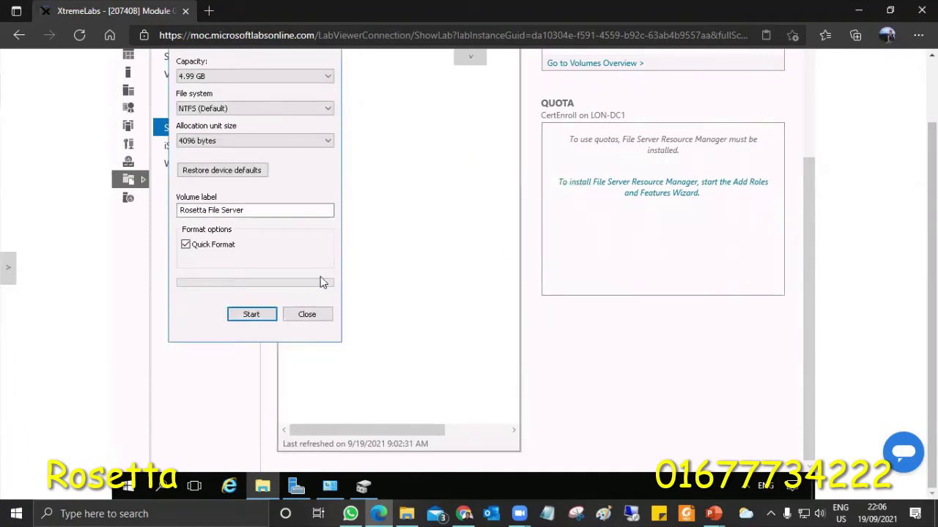
Check the drives under This PC in File Explorer, then present the Module Overview slide full screen
left_click(259, 490)
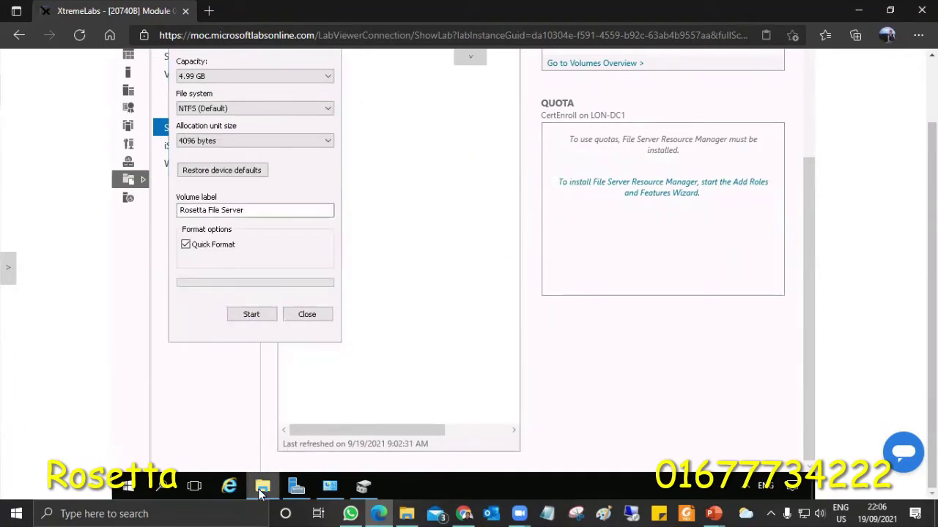
right_click(260, 490)
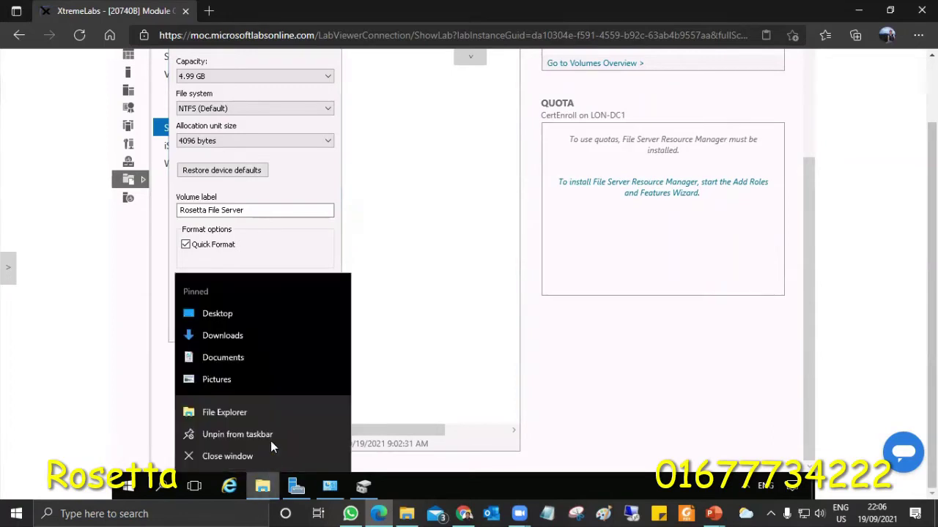
left_click(223, 413)
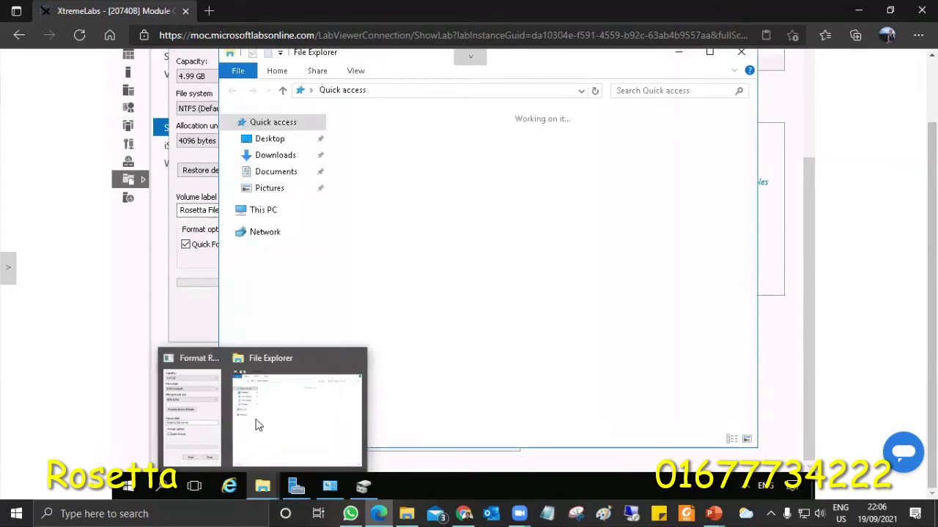
left_click(270, 211)
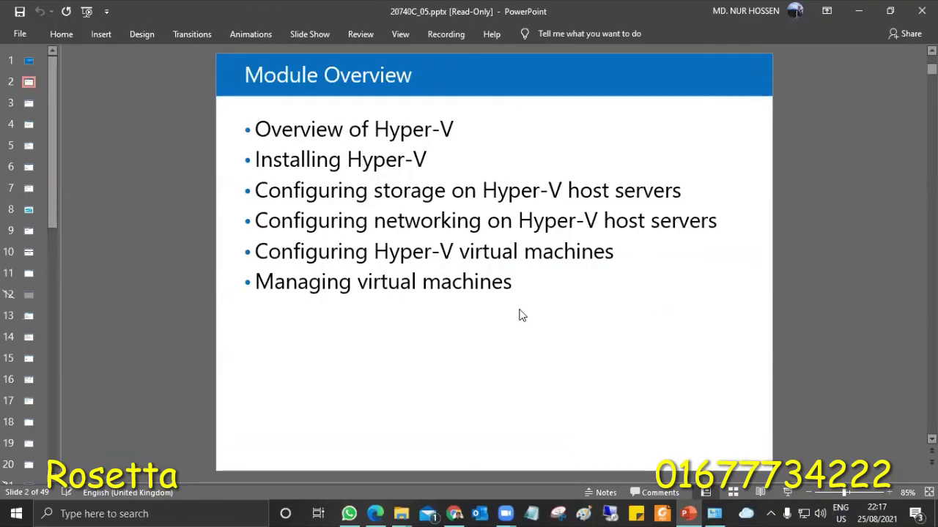
key("shift+F5")
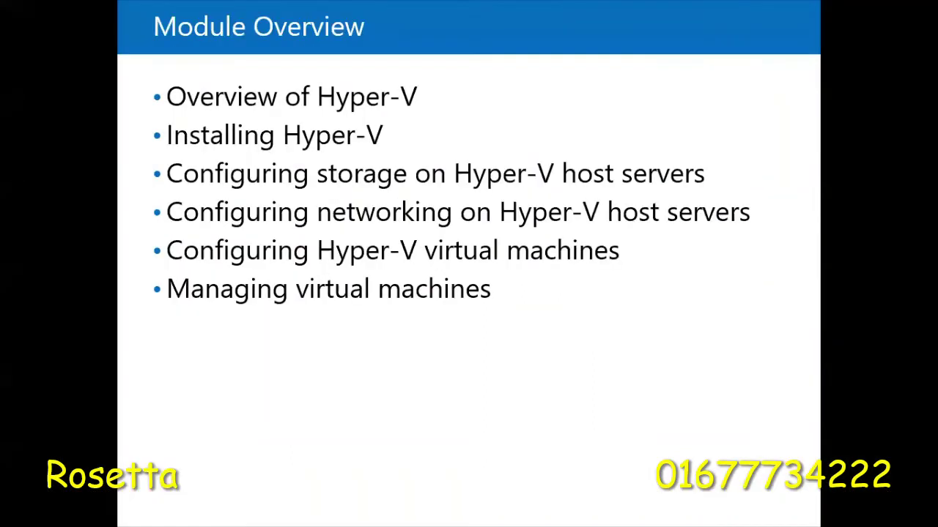